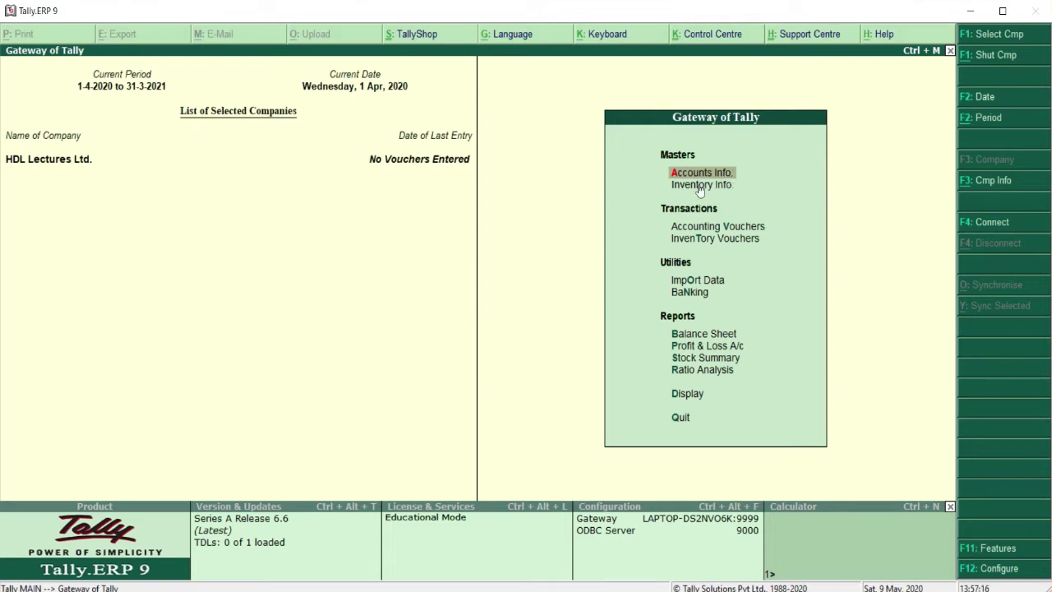
Display the List of Accounts for HDL Lectures Ltd. from the Display menu
{"action": "left_click", "coordinate": [690, 396]}
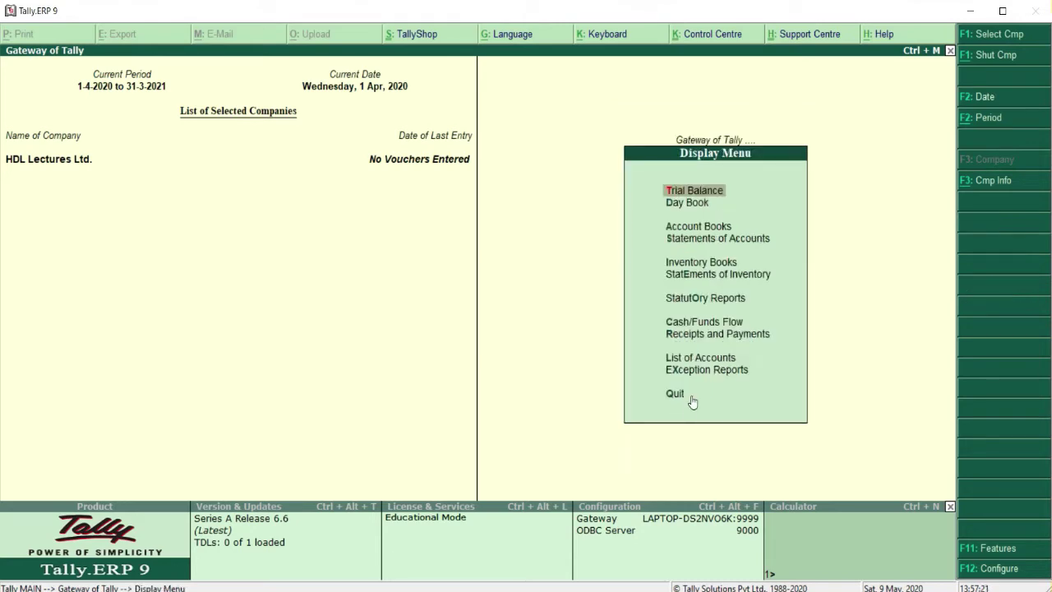
{"action": "left_click", "coordinate": [701, 362]}
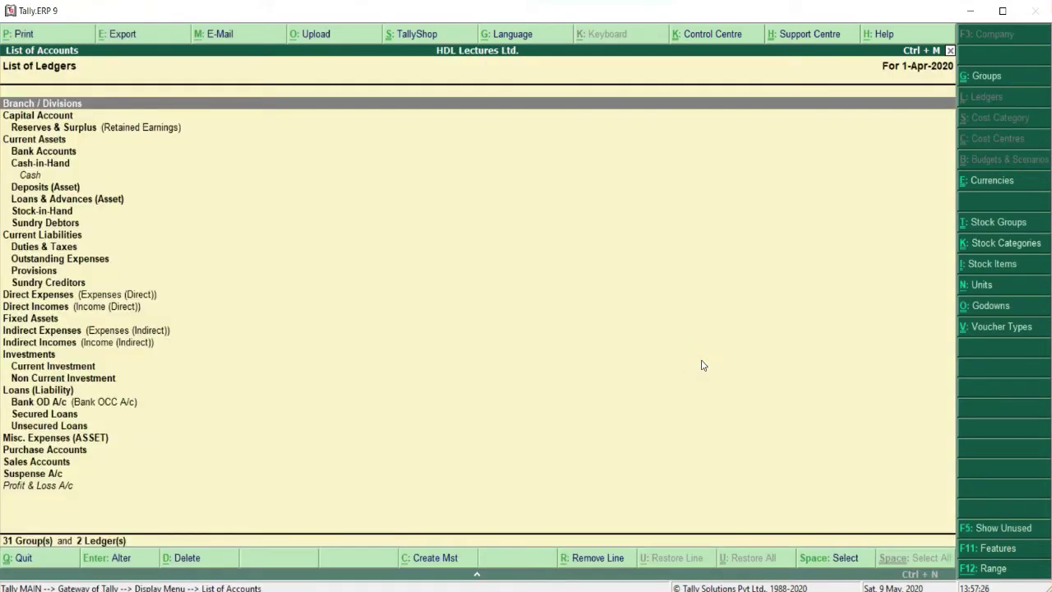
Scroll from Capital Account down to Profit & Loss A/c, then close the List of Accounts
{"action": "left_click", "coordinate": [34, 121]}
{"action": "left_click", "coordinate": [49, 129]}
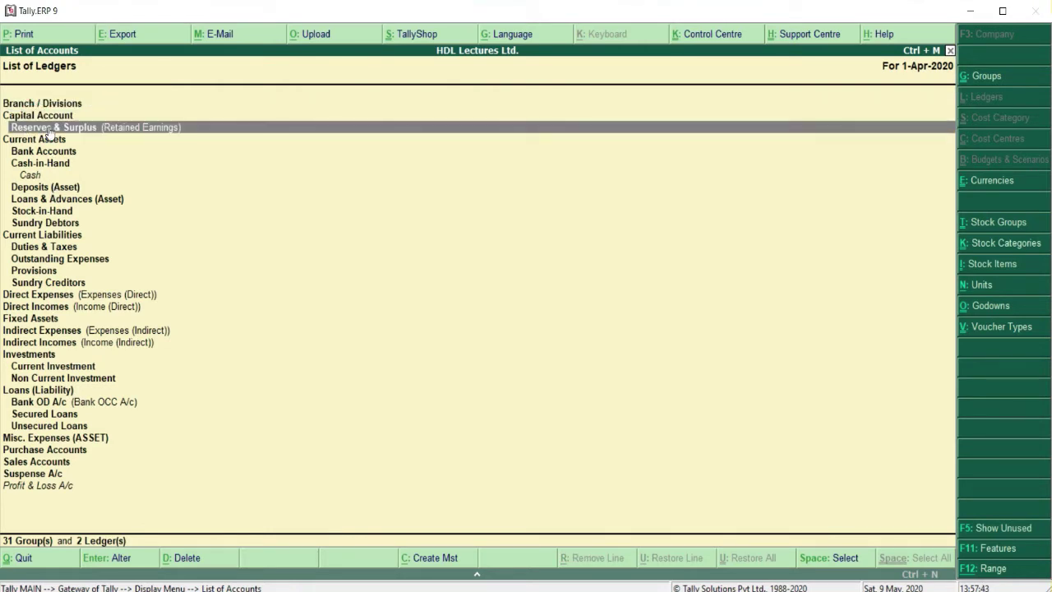
{"action": "key", "text": "Down"}
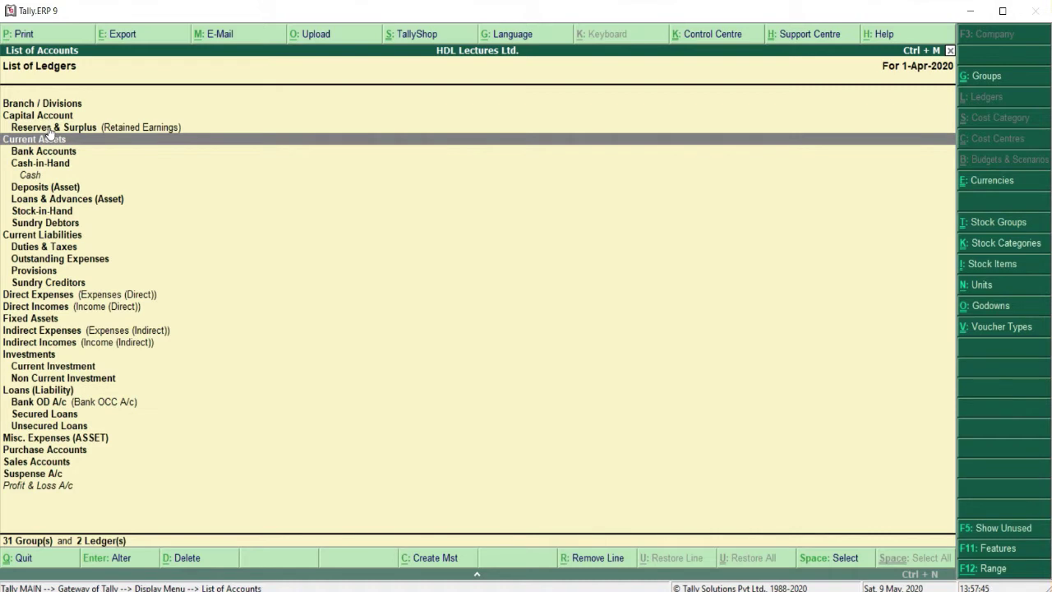
{"action": "key", "text": "Down"}
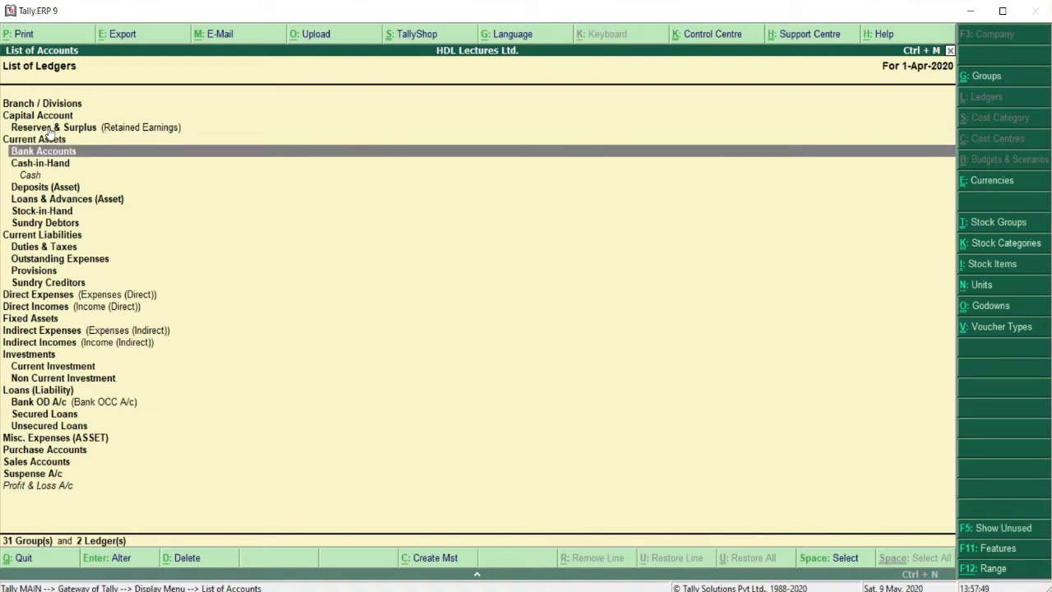
{"action": "key", "text": "Down"}
{"action": "key", "text": "Down"}
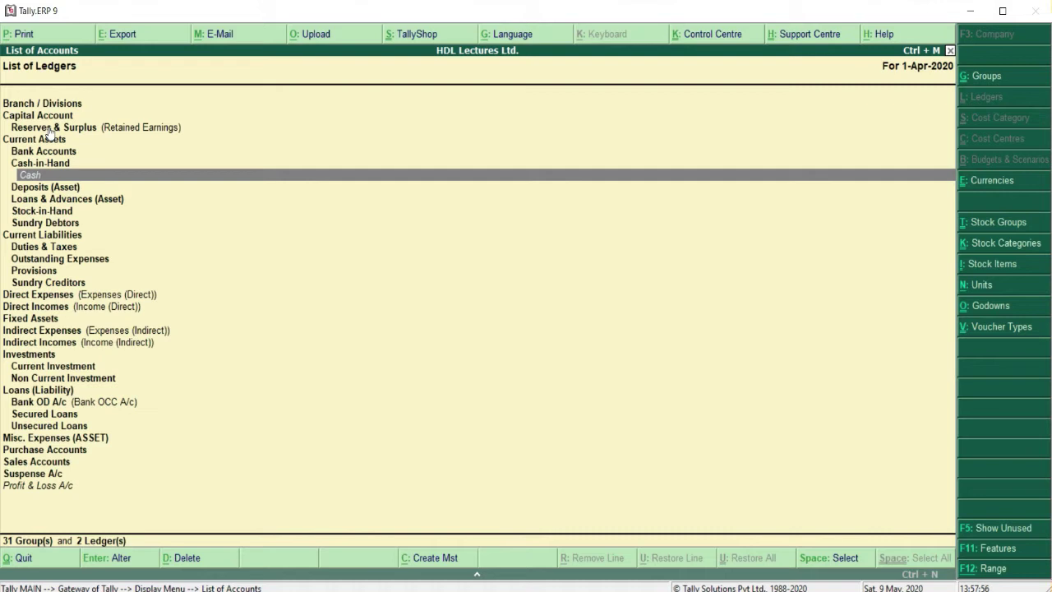
{"action": "key", "text": "Down"}
{"action": "key", "text": "Down"}
{"action": "key", "text": "Down"}
{"action": "key", "text": "Down"}
{"action": "key", "text": "Down"}
{"action": "key", "text": "Down"}
{"action": "key", "text": "Down"}
{"action": "key", "text": "Down"}
{"action": "key", "text": "Down"}
{"action": "key", "text": "Down"}
{"action": "key", "text": "Down"}
{"action": "key", "text": "Down"}
{"action": "key", "text": "Down"}
{"action": "key", "text": "Down"}
{"action": "key", "text": "Down"}
{"action": "key", "text": "Down"}
{"action": "key", "text": "Down"}
{"action": "key", "text": "Down"}
{"action": "key", "text": "Down"}
{"action": "key", "text": "Down"}
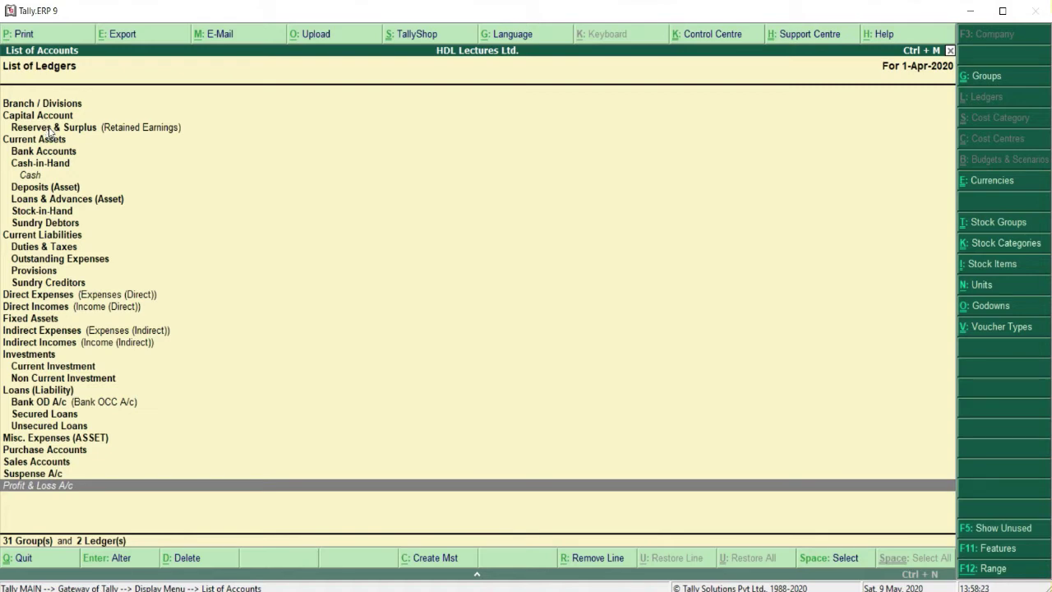
{"action": "key", "text": "Escape"}
{"action": "key", "text": "Escape"}
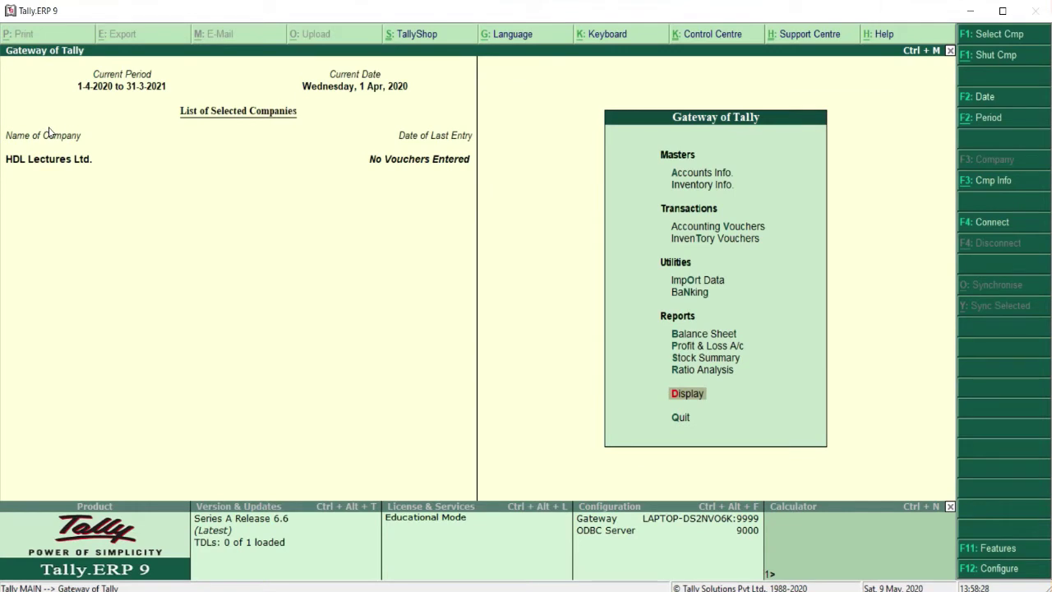
Go to Accounts Info. and bring up the Ledgers menu
{"action": "left_click", "coordinate": [700, 174]}
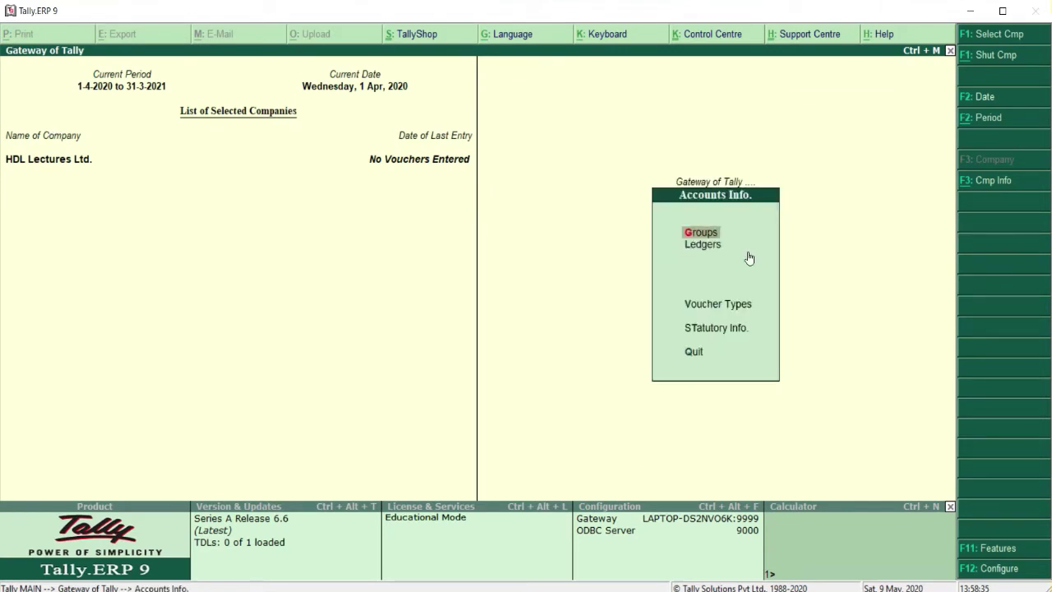
{"action": "left_click", "coordinate": [703, 244]}
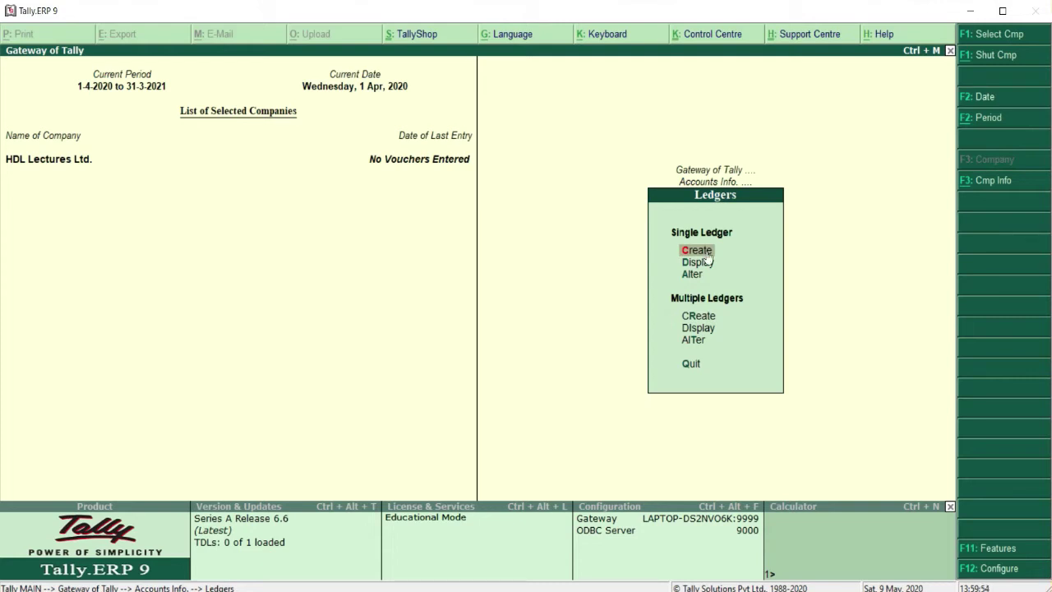
Start a single ledger named HDL Capital A/c under Capital Account
{"action": "left_click", "coordinate": [698, 251]}
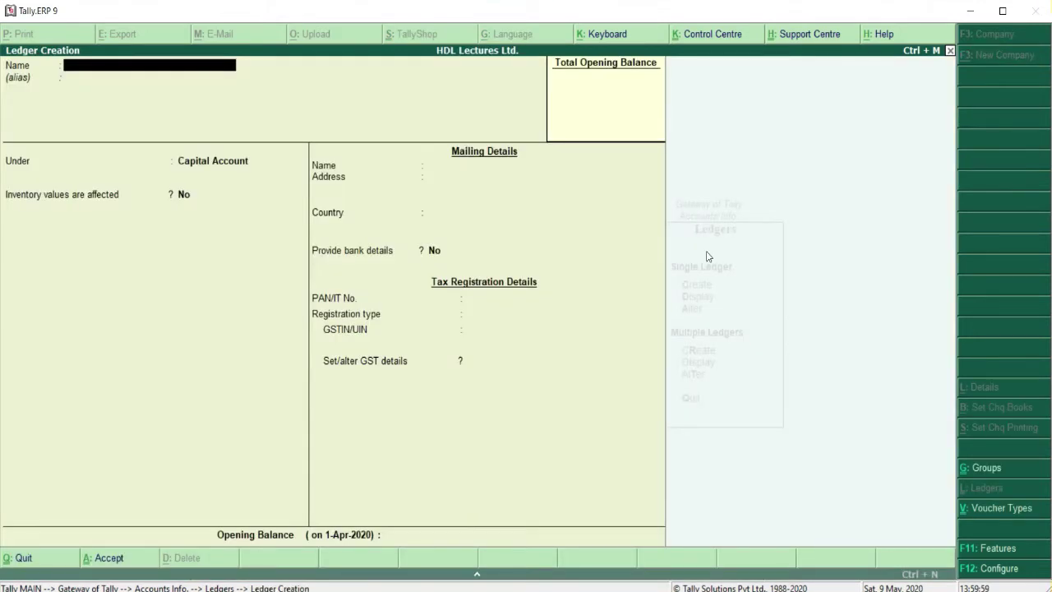
{"action": "type", "text": "HDL"}
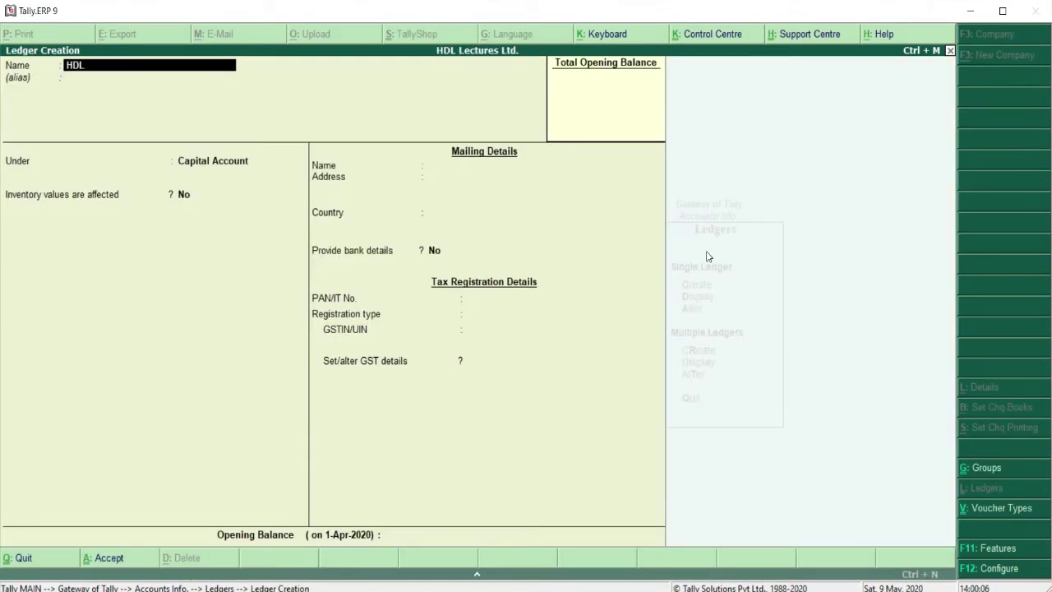
{"action": "type", "text": " Capital"}
{"action": "type", "text": "A/c"}
{"action": "key", "text": "Return"}
{"action": "key", "text": "Return"}
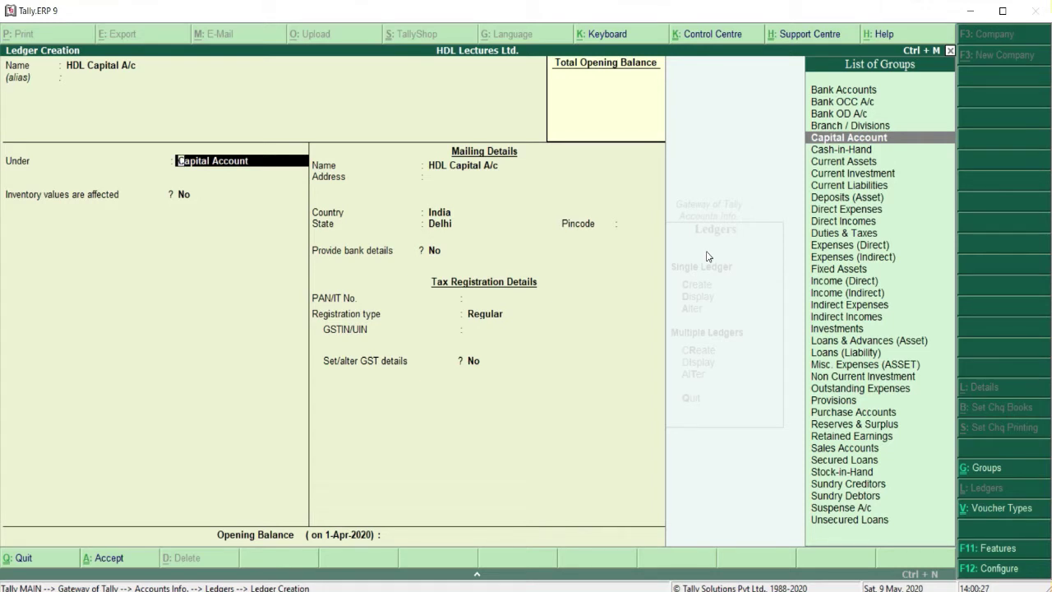
{"action": "key", "text": "Return"}
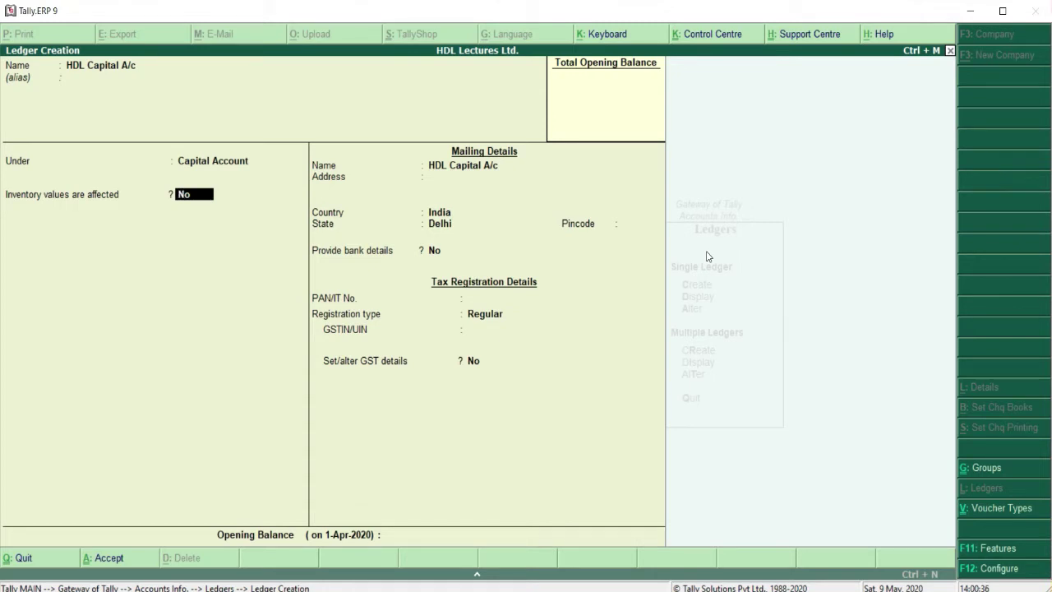
Accept Delhi mailing details and Regular registration, reaching the save prompt
{"action": "key", "text": "Return"}
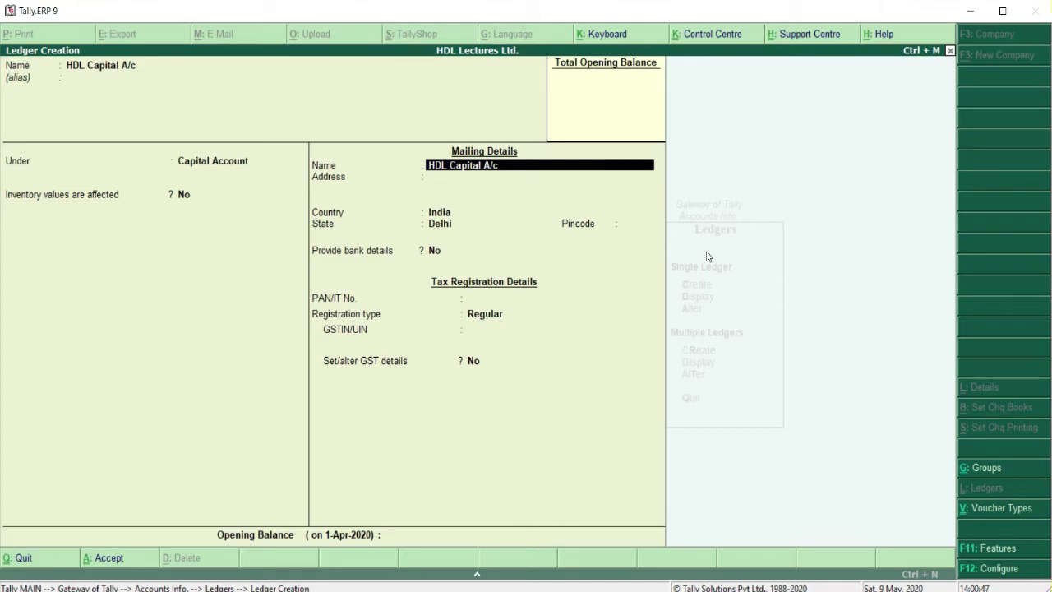
{"action": "key", "text": "Return"}
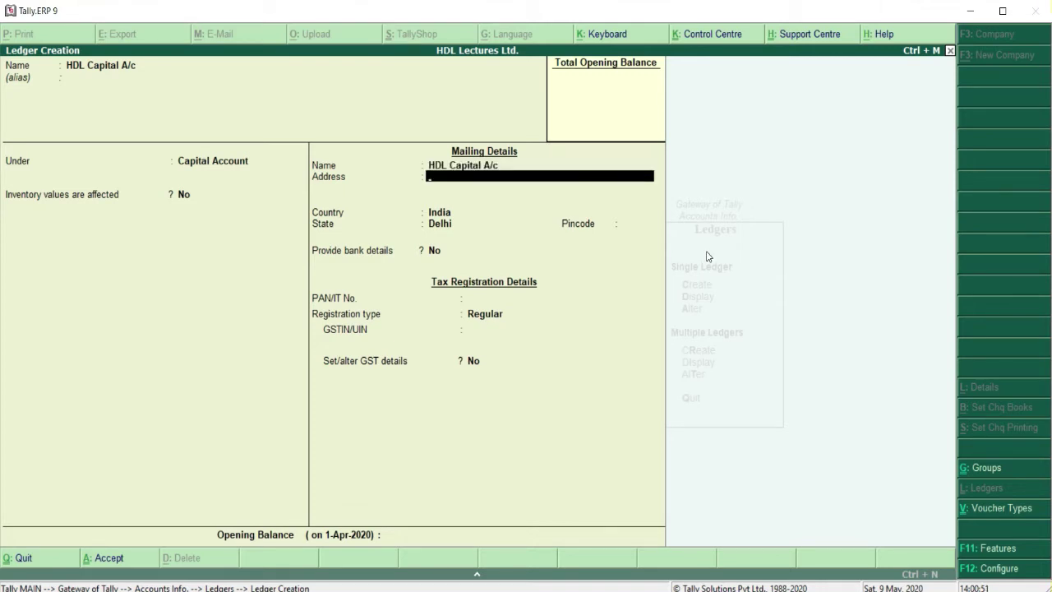
{"action": "key", "text": "Return"}
{"action": "key", "text": "Return"}
{"action": "key", "text": "Return"}
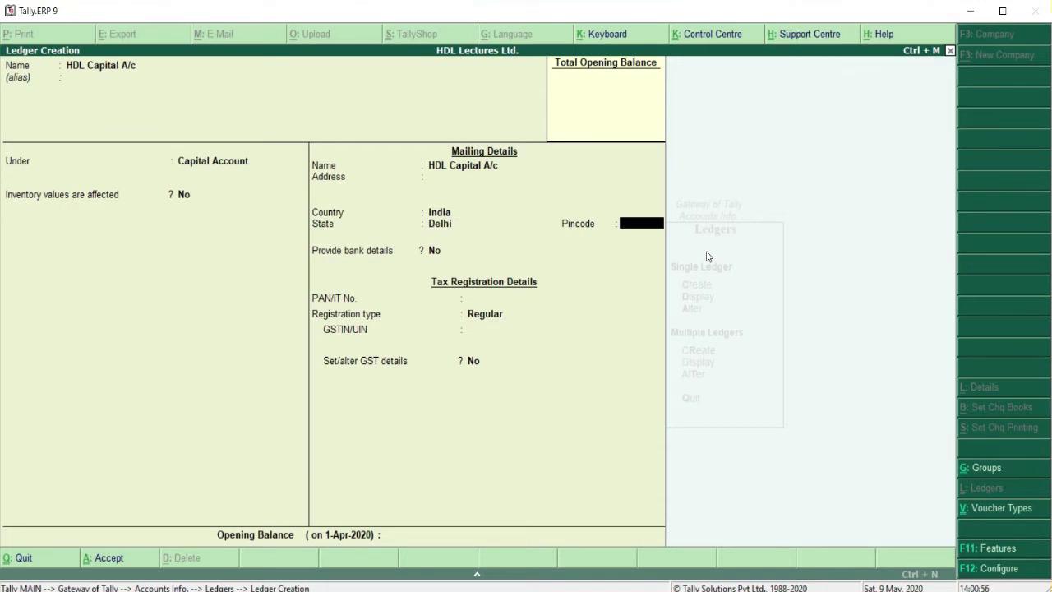
{"action": "key", "text": "Return"}
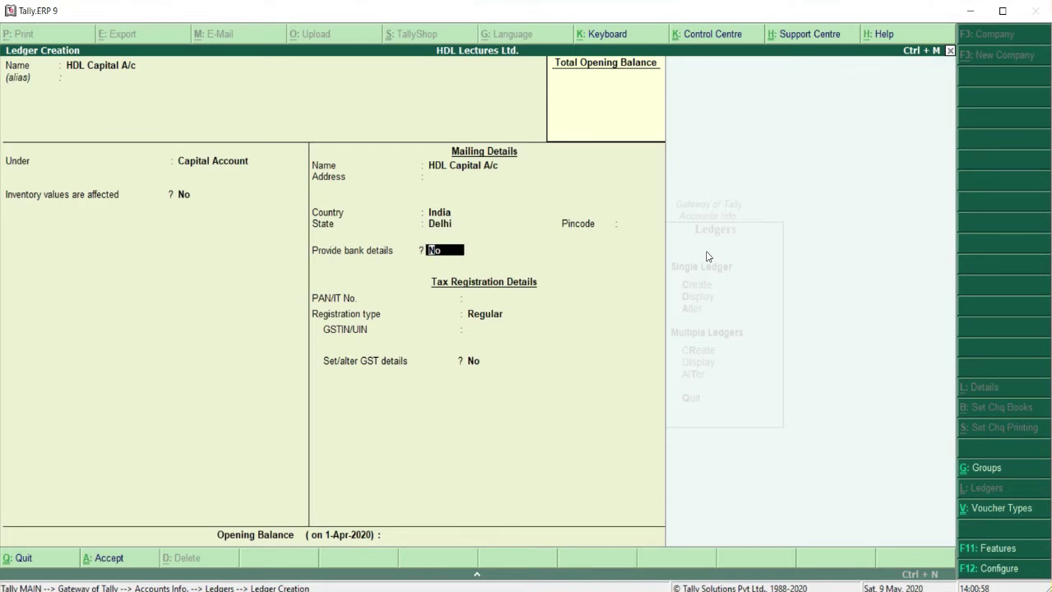
{"action": "key", "text": "Return"}
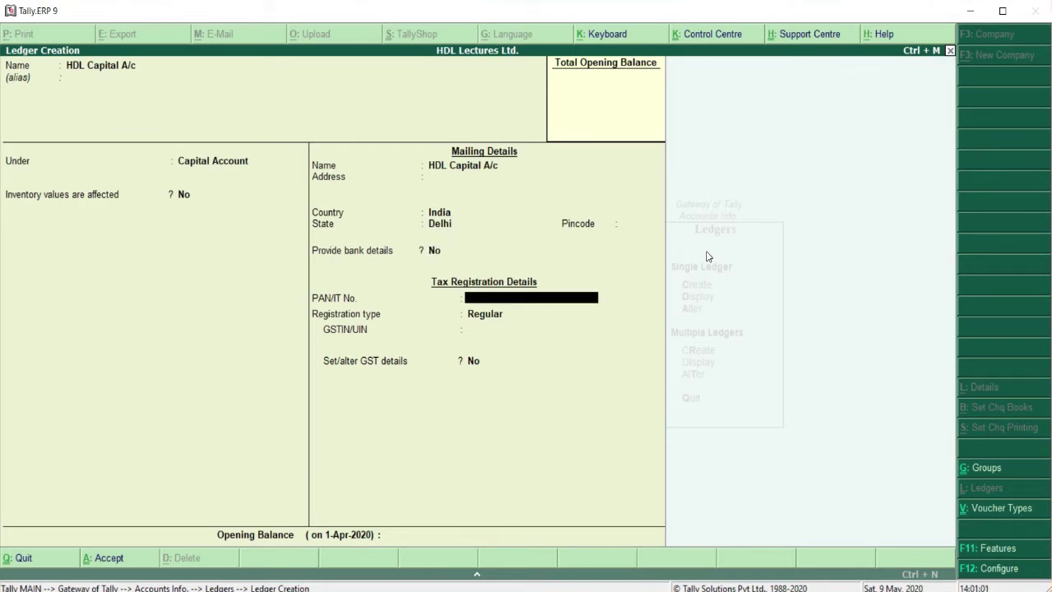
{"action": "key", "text": "Return"}
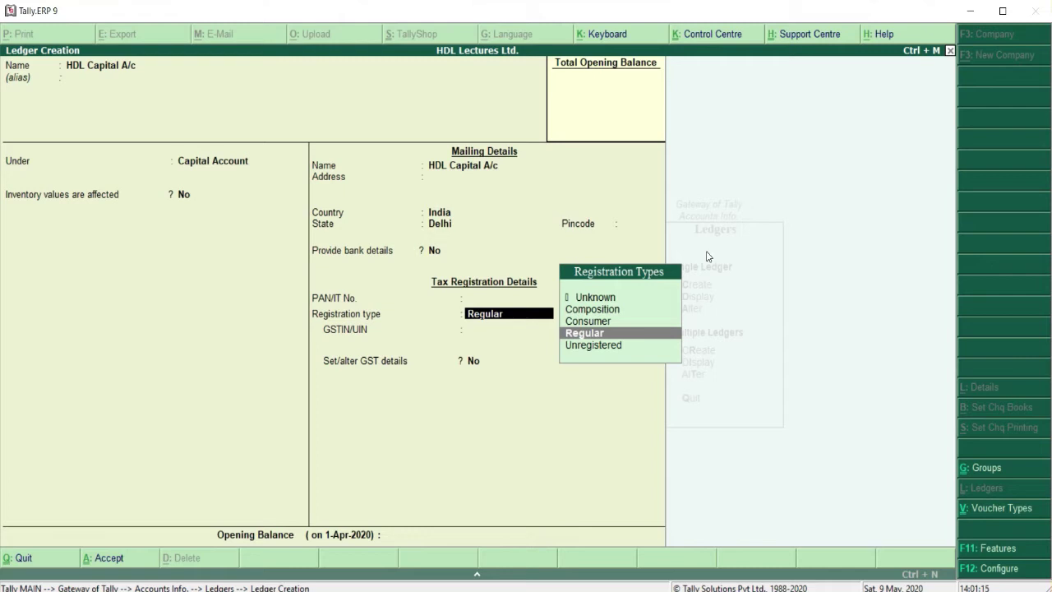
{"action": "key", "text": "Return"}
{"action": "key", "text": "Return"}
{"action": "key", "text": "Return"}
{"action": "key", "text": "Return"}
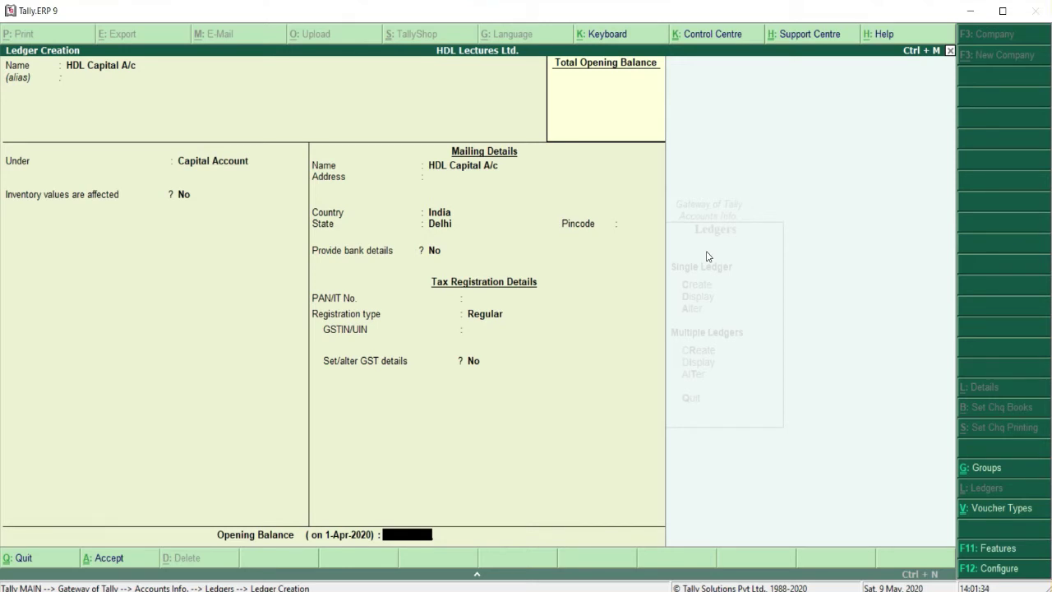
{"action": "key", "text": "Return"}
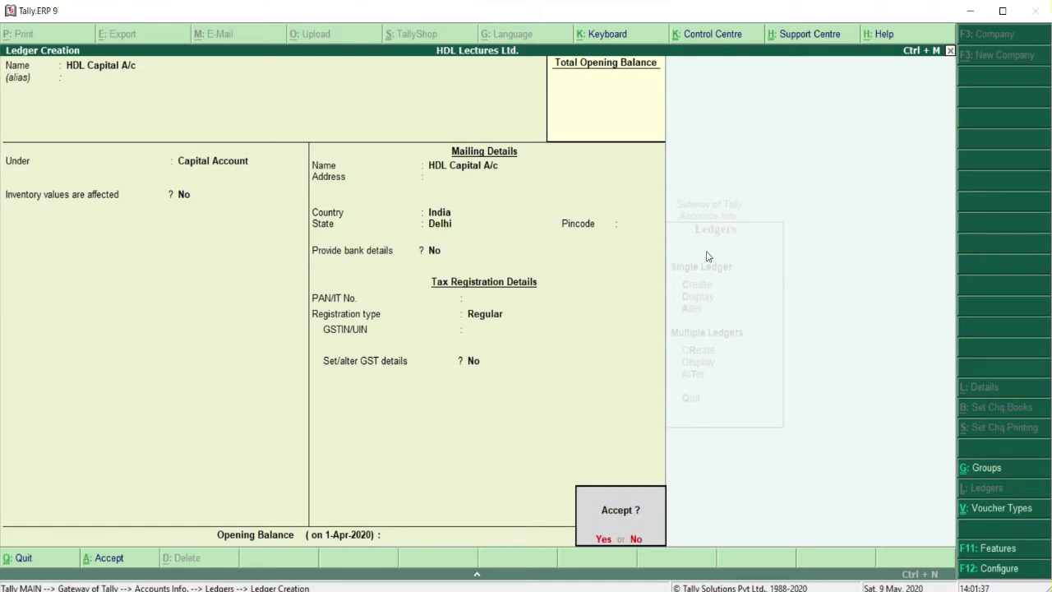
{"action": "key", "text": "Return"}
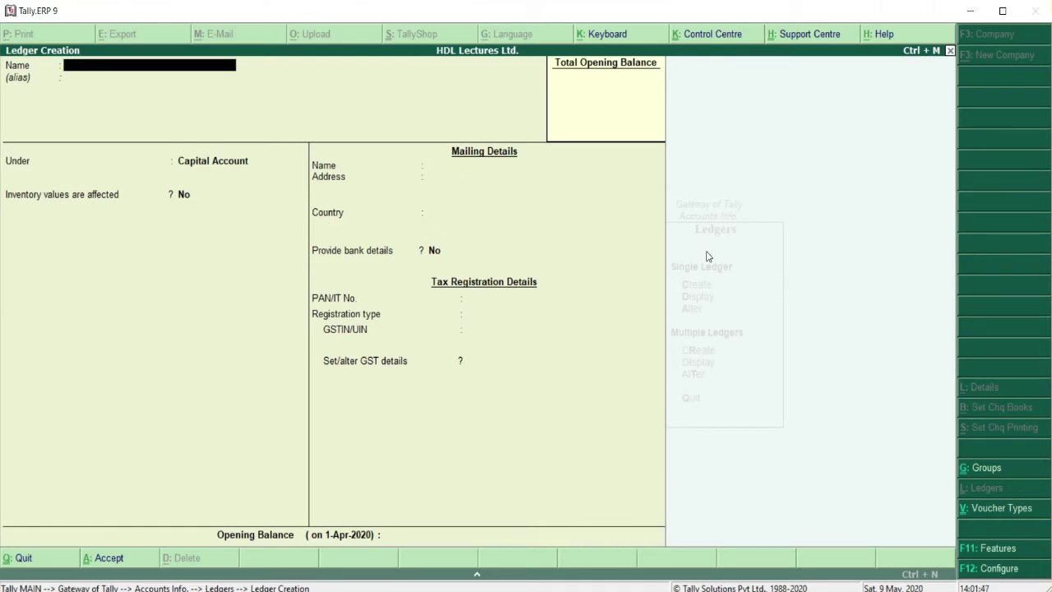
{"action": "key", "text": "Escape"}
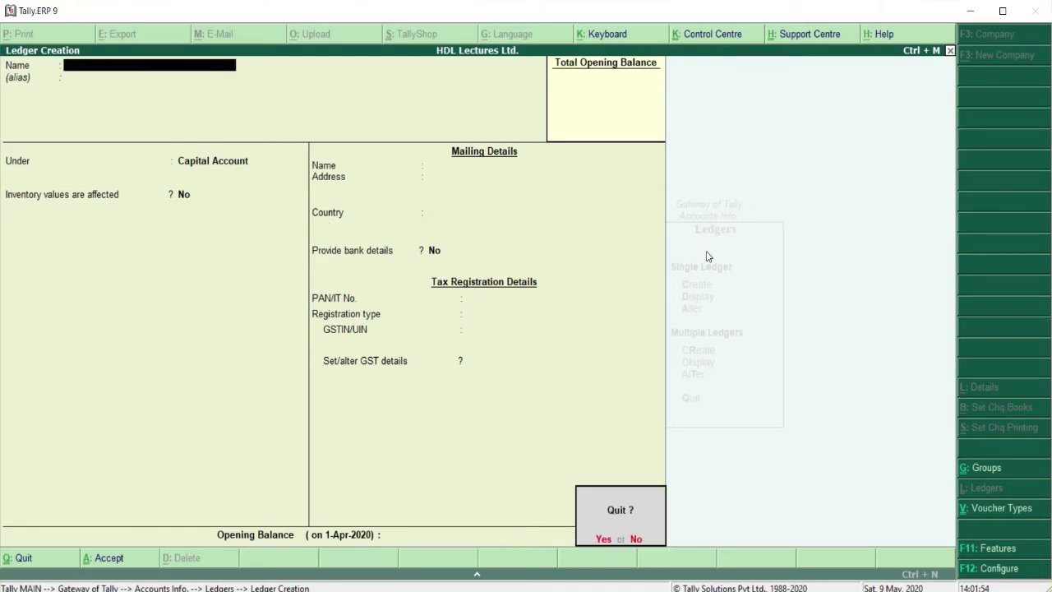
{"action": "key", "text": "Return"}
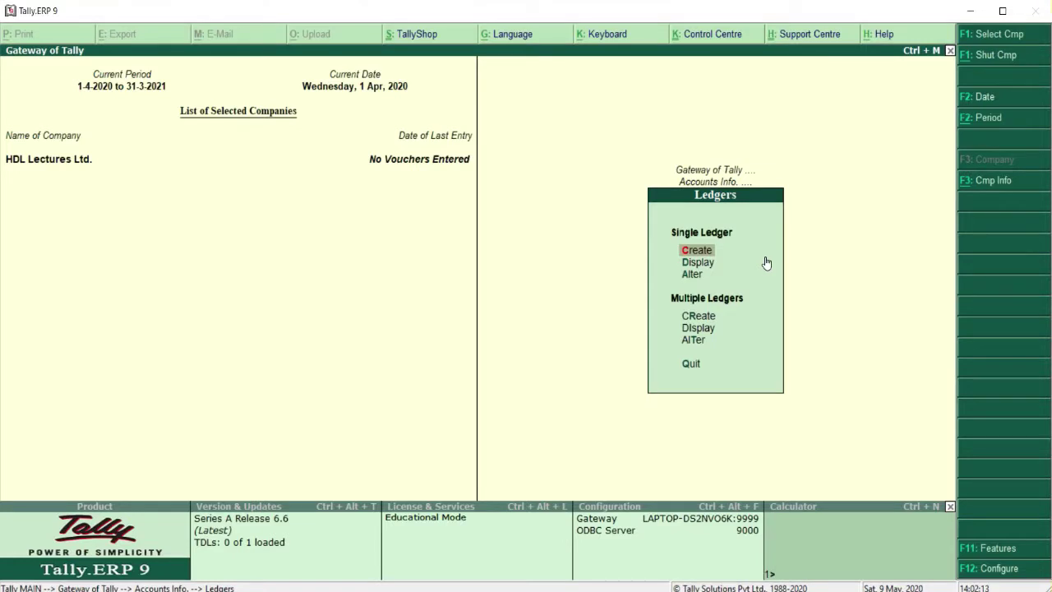
{"action": "left_click", "coordinate": [702, 265]}
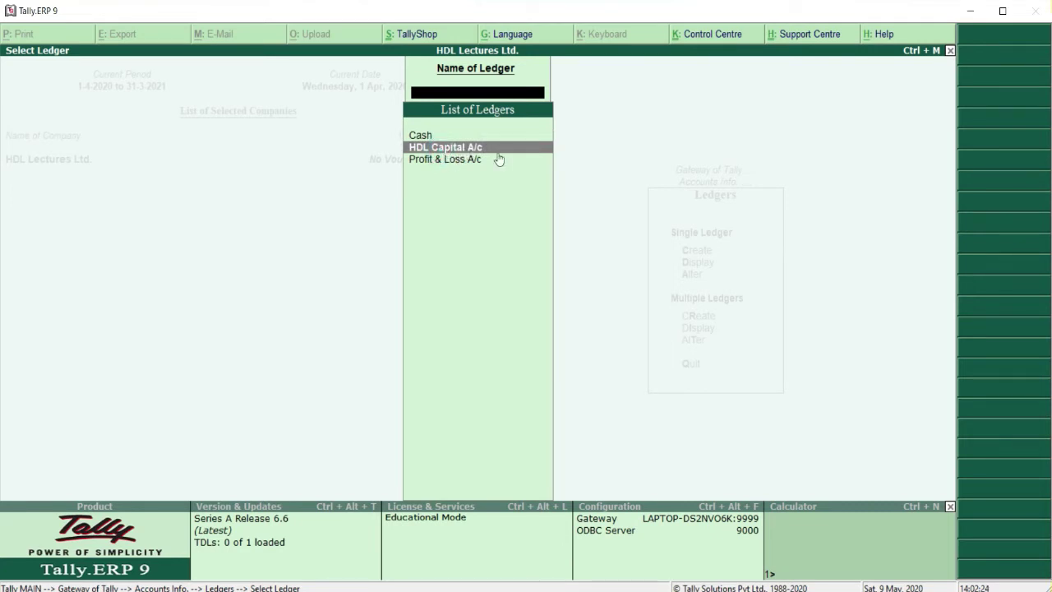
{"action": "key", "text": "Down"}
{"action": "left_click", "coordinate": [482, 149]}
{"action": "key", "text": "Escape"}
{"action": "key", "text": "Down"}
{"action": "key", "text": "Down"}
{"action": "key", "text": "Down"}
{"action": "key", "text": "Up"}
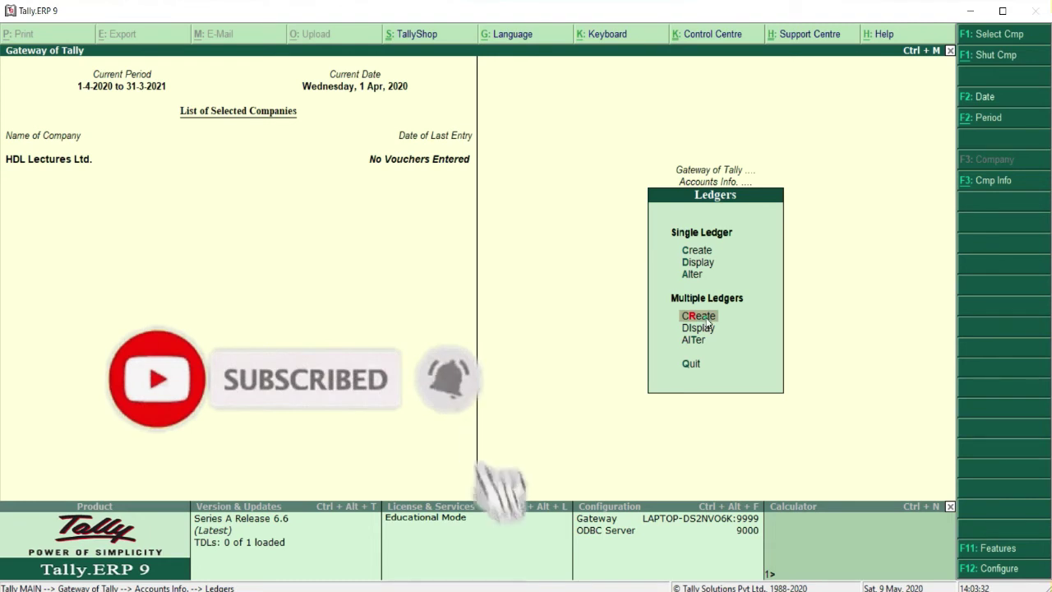
In Multiple Ledgers Create, set the common group to All Items and add Abc under Sundry Creditors
{"action": "key", "text": "Return"}
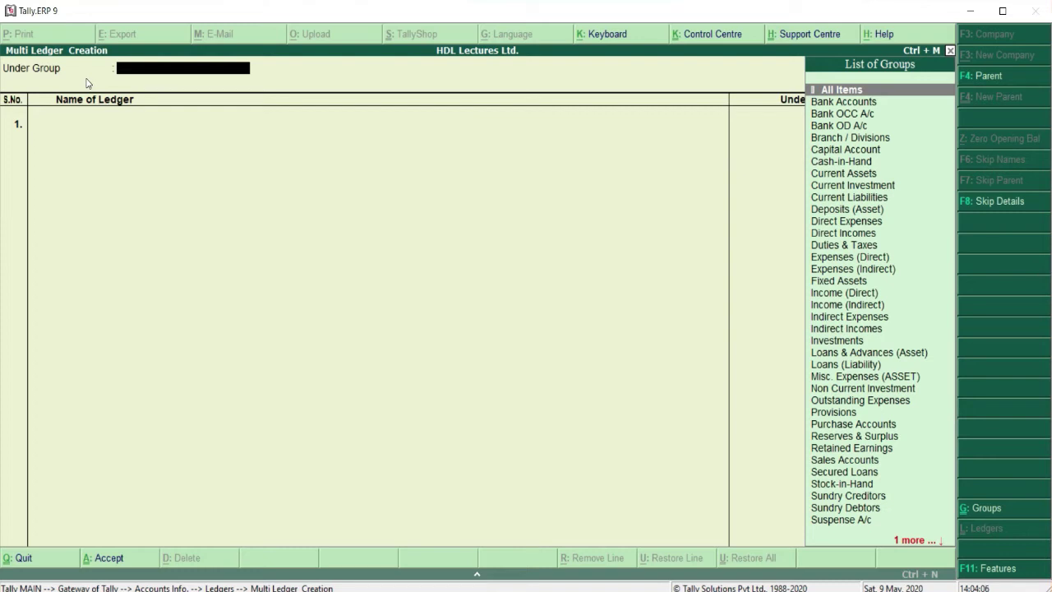
{"action": "key", "text": "Down"}
{"action": "key", "text": "Down"}
{"action": "key", "text": "Down"}
{"action": "key", "text": "Down"}
{"action": "key", "text": "Down"}
{"action": "key", "text": "Down"}
{"action": "key", "text": "Down"}
{"action": "key", "text": "Down"}
{"action": "key", "text": "Down"}
{"action": "key", "text": "Down"}
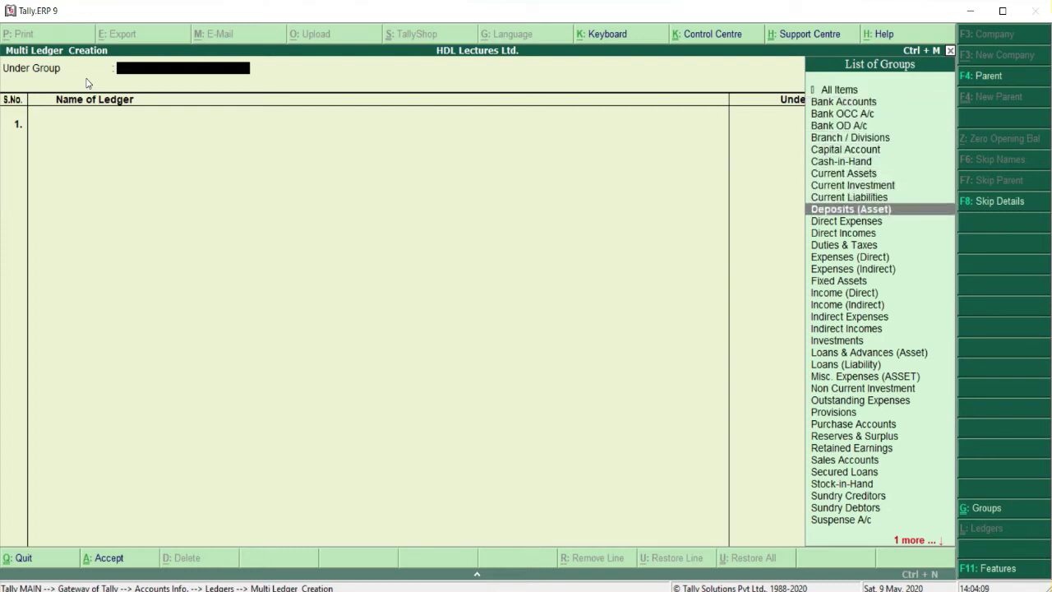
{"action": "key", "text": "Down"}
{"action": "key", "text": "Down"}
{"action": "type", "text": "Sun"}
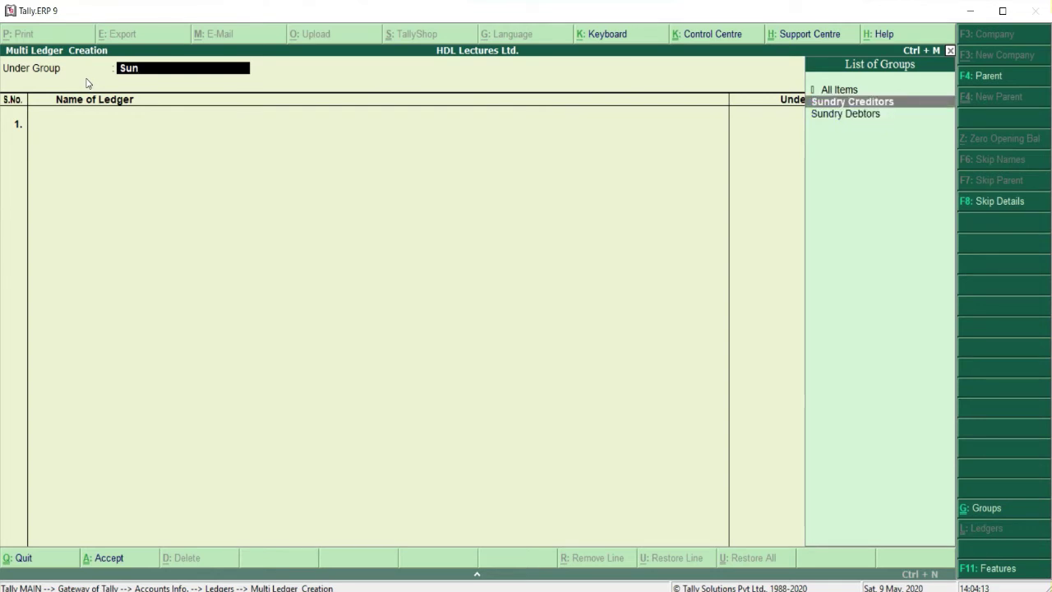
{"action": "key", "text": "Return"}
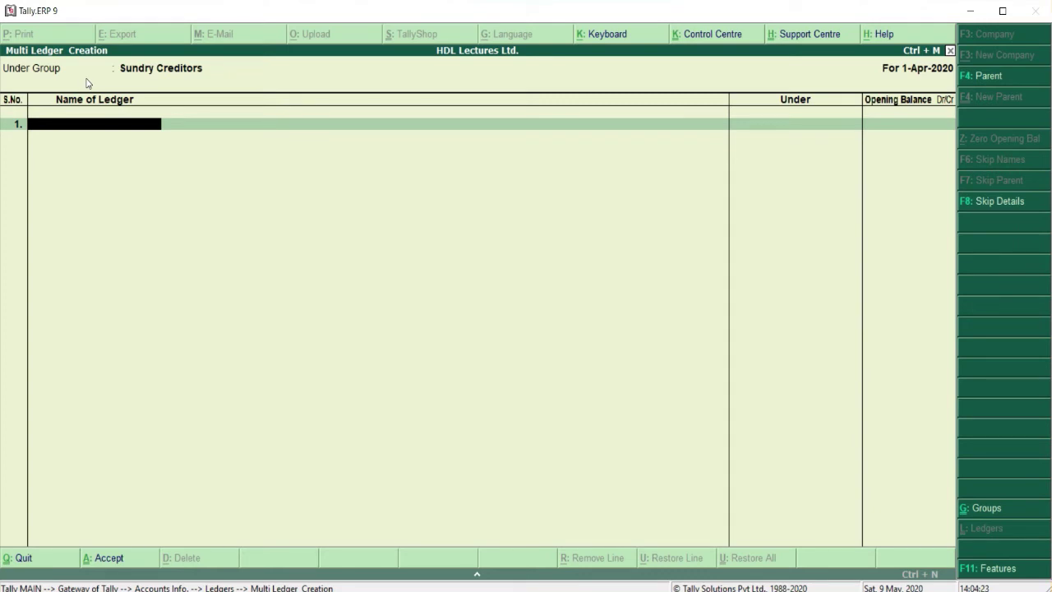
{"action": "type", "text": "Abc"}
{"action": "key", "text": "Return"}
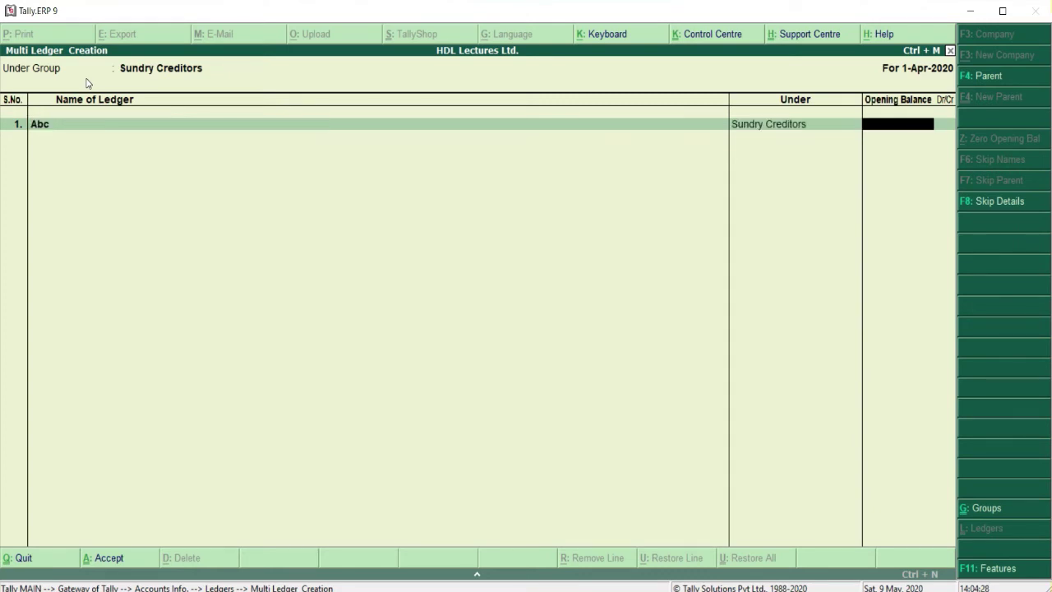
{"action": "key", "text": "Up"}
{"action": "key", "text": "Up"}
{"action": "key", "text": "Up"}
{"action": "key", "text": "Up"}
{"action": "key", "text": "Up"}
{"action": "key", "text": "Up"}
{"action": "key", "text": "Up"}
{"action": "key", "text": "Up"}
{"action": "key", "text": "Up"}
{"action": "key", "text": "Up"}
{"action": "key", "text": "Up"}
{"action": "key", "text": "Up"}
{"action": "key", "text": "Up"}
{"action": "key", "text": "Up"}
{"action": "key", "text": "Up"}
{"action": "key", "text": "Up"}
{"action": "key", "text": "Up"}
{"action": "key", "text": "Up"}
{"action": "key", "text": "Up"}
{"action": "key", "text": "Up"}
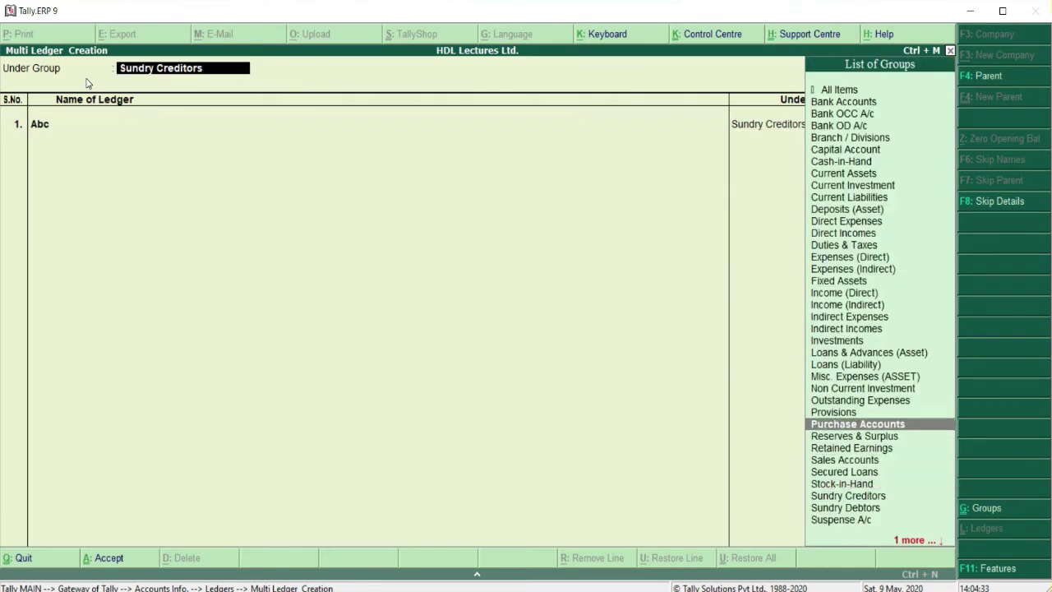
{"action": "key", "text": "Up"}
{"action": "key", "text": "Up"}
{"action": "key", "text": "Up"}
{"action": "key", "text": "Up"}
{"action": "key", "text": "Up"}
{"action": "key", "text": "Up"}
{"action": "key", "text": "Up"}
{"action": "key", "text": "Up"}
{"action": "key", "text": "Up"}
{"action": "key", "text": "Up"}
{"action": "key", "text": "Up"}
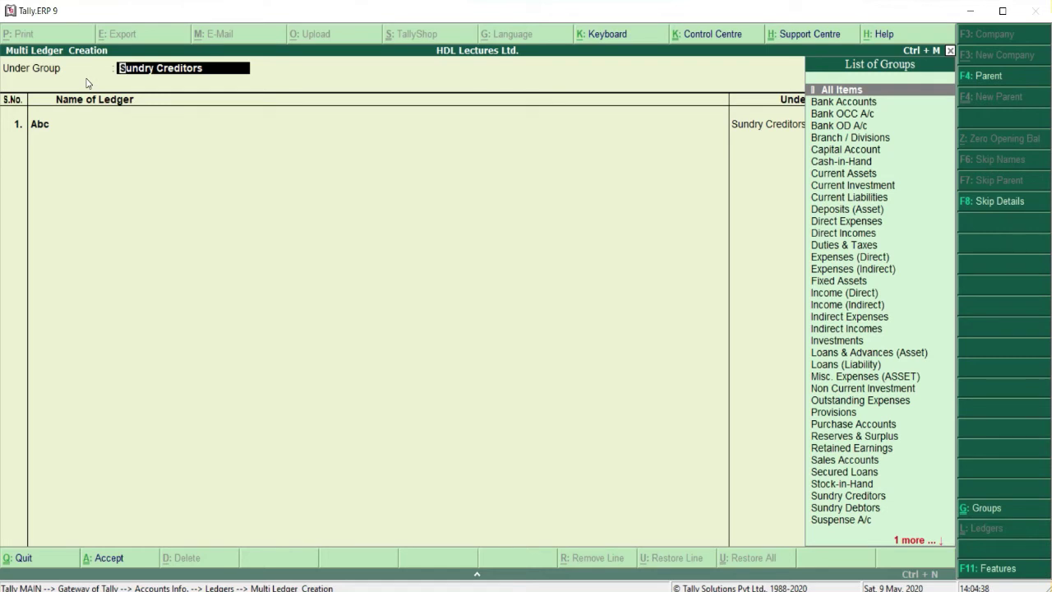
{"action": "key", "text": "Return"}
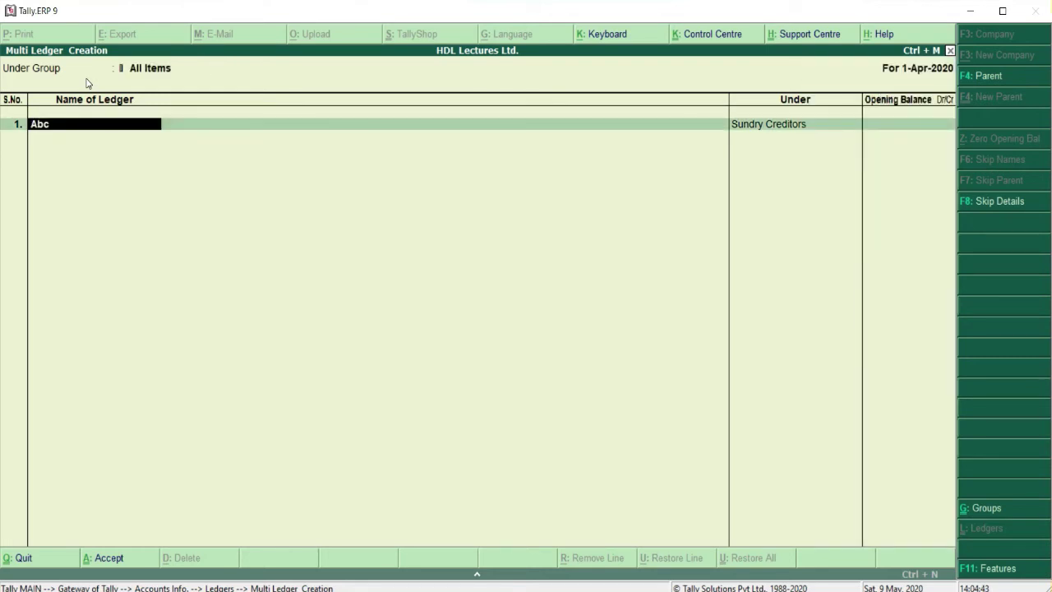
{"action": "key", "text": "Return"}
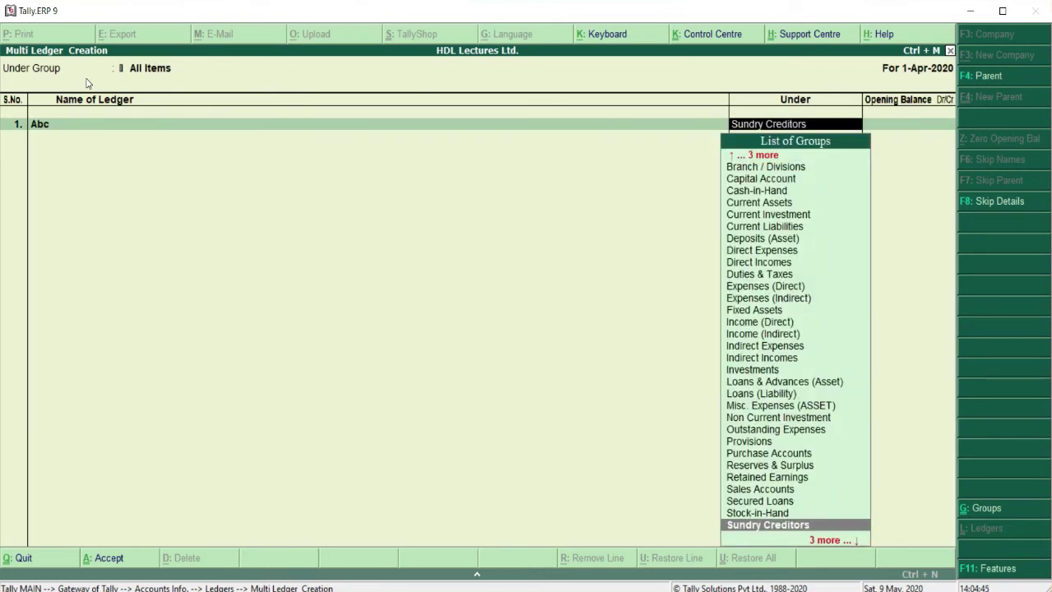
{"action": "key", "text": "Return"}
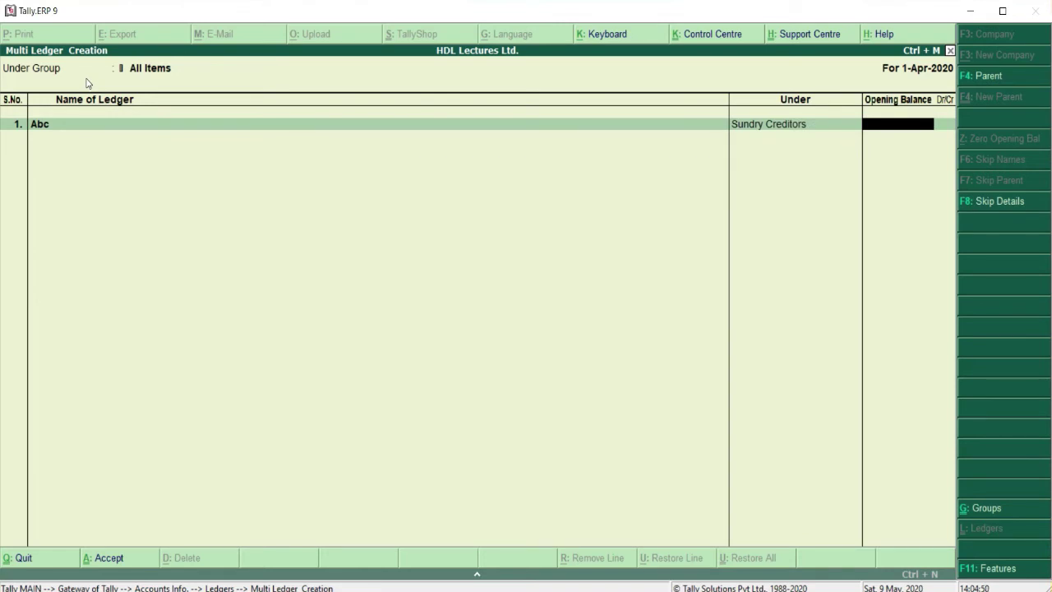
{"action": "key", "text": "Return"}
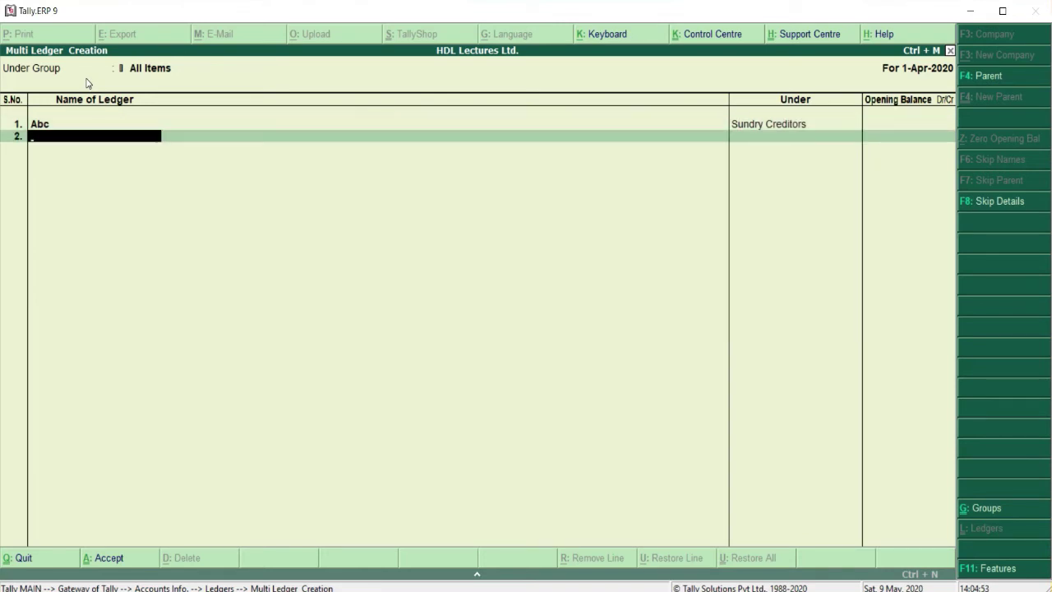
Add Salary under Indirect Expenses and HDFC Bank under Bank Accounts, then save the ledgers
{"action": "type", "text": "Salary"}
{"action": "key", "text": "Return"}
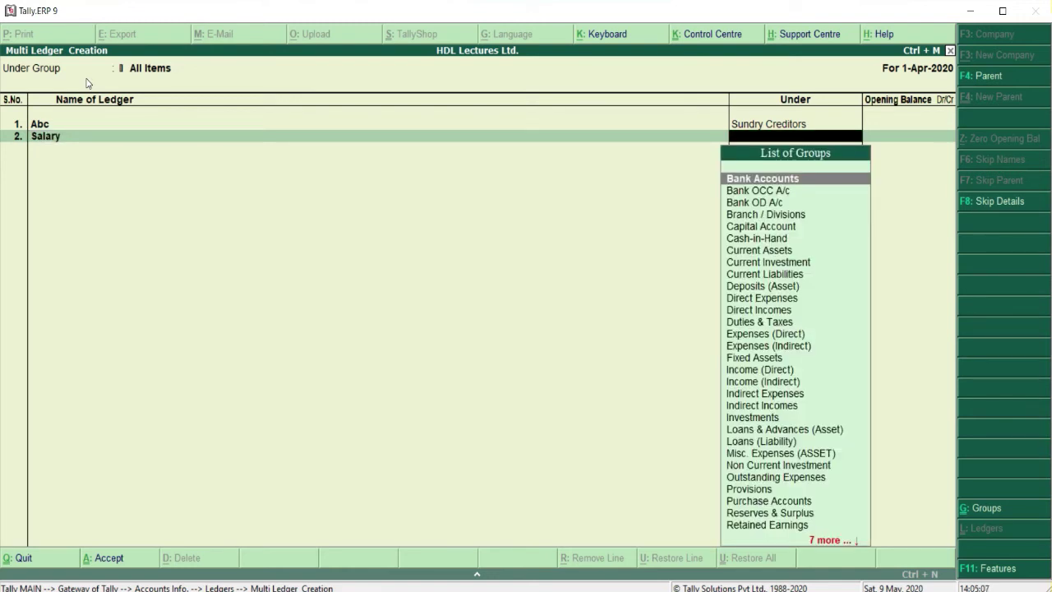
{"action": "type", "text": "Ind"}
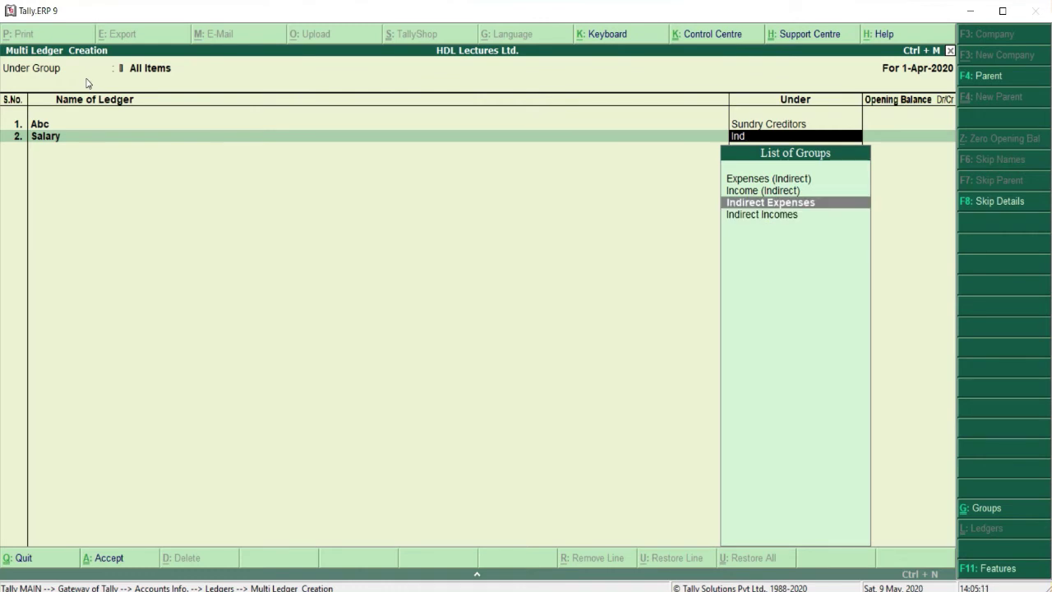
{"action": "key", "text": "Return"}
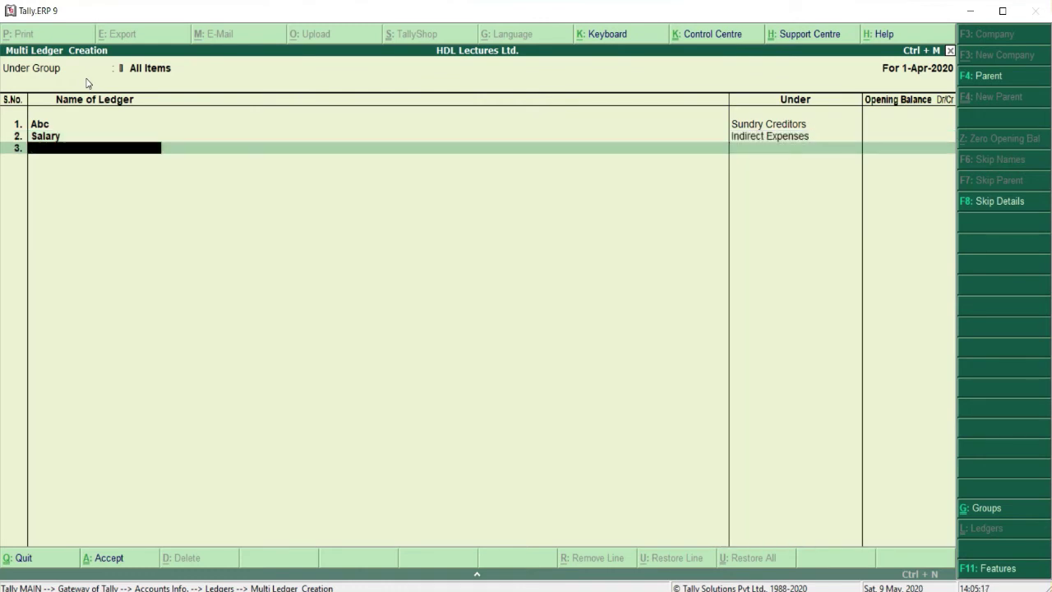
{"action": "type", "text": "HDFC Bank"}
{"action": "key", "text": "Return"}
{"action": "type", "text": "Ba"}
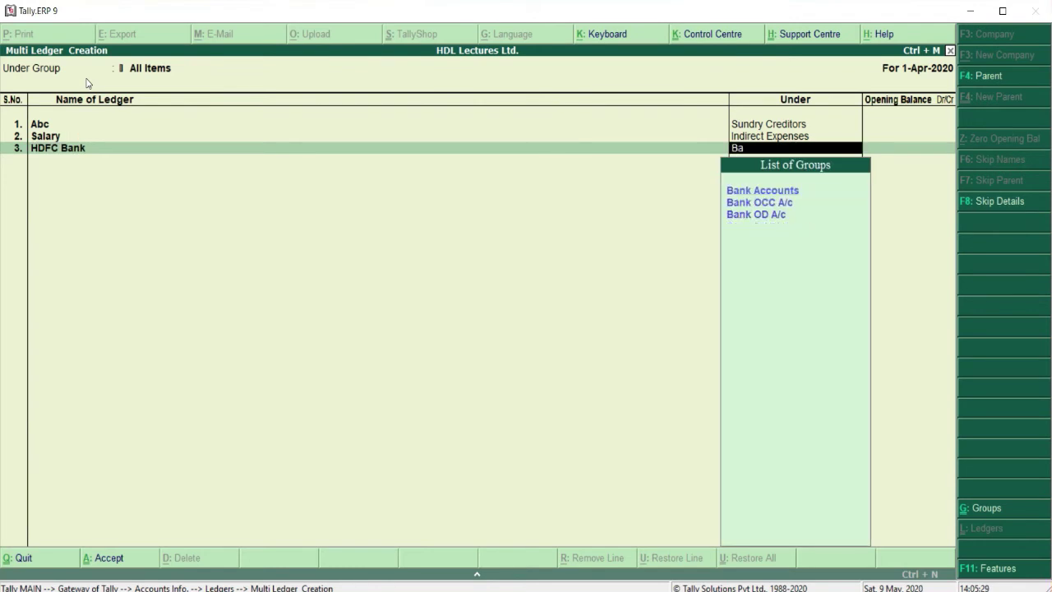
{"action": "key", "text": "Return"}
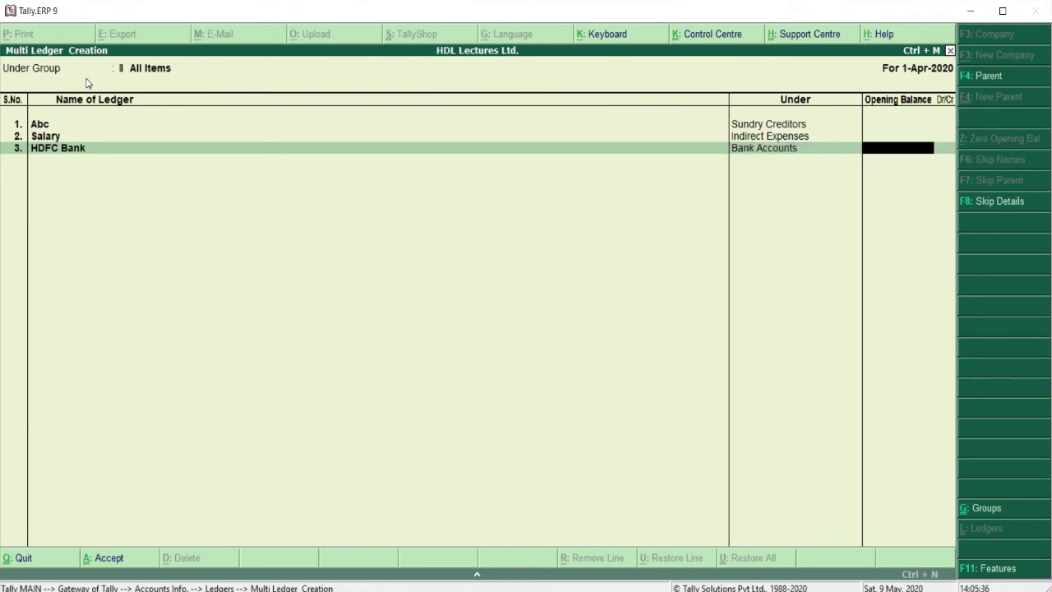
{"action": "key", "text": "Return"}
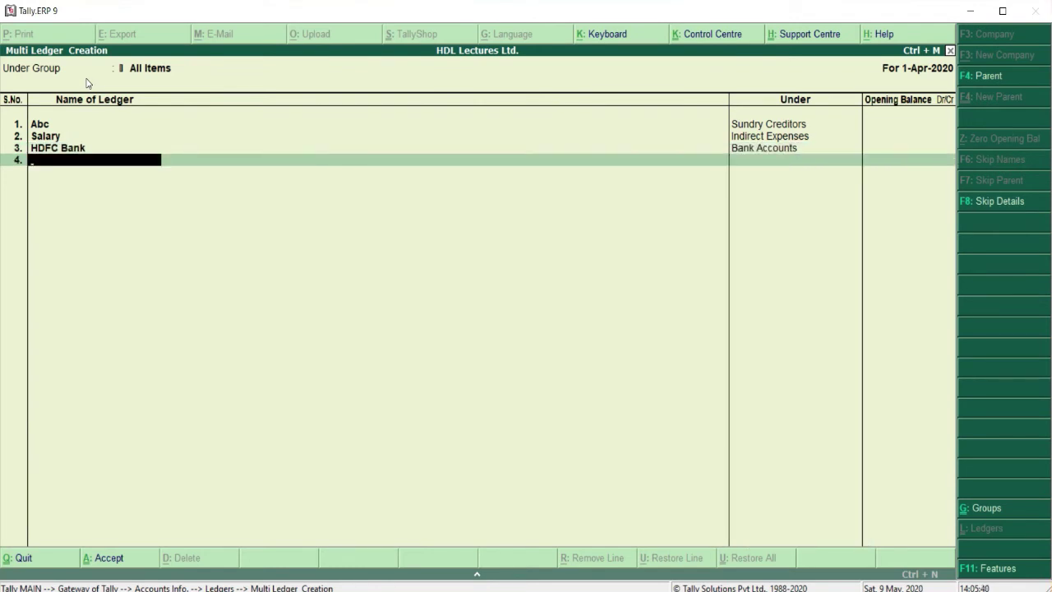
{"action": "key", "text": "Return"}
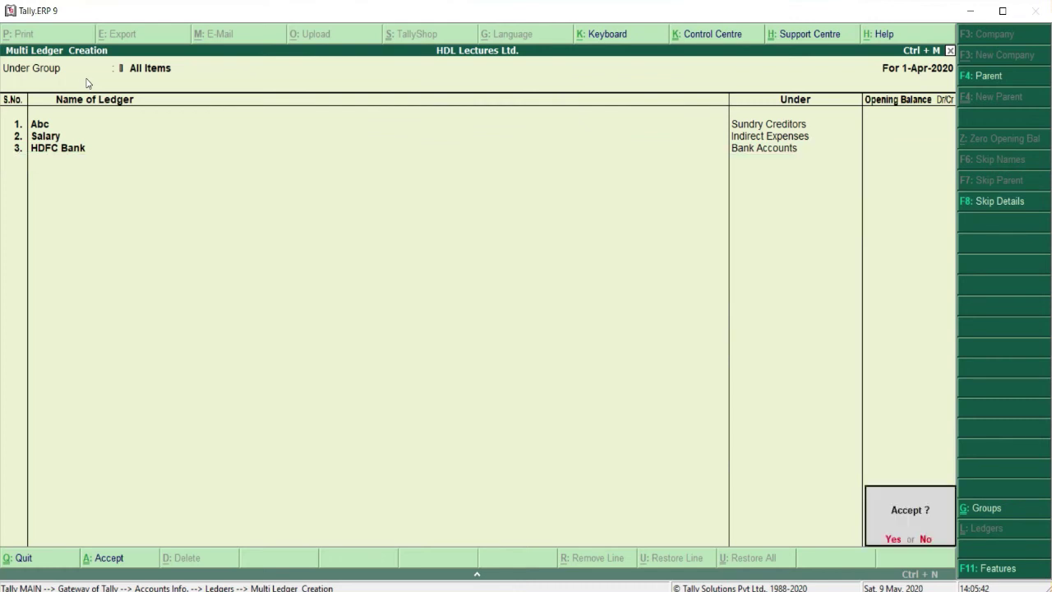
{"action": "key", "text": "Return"}
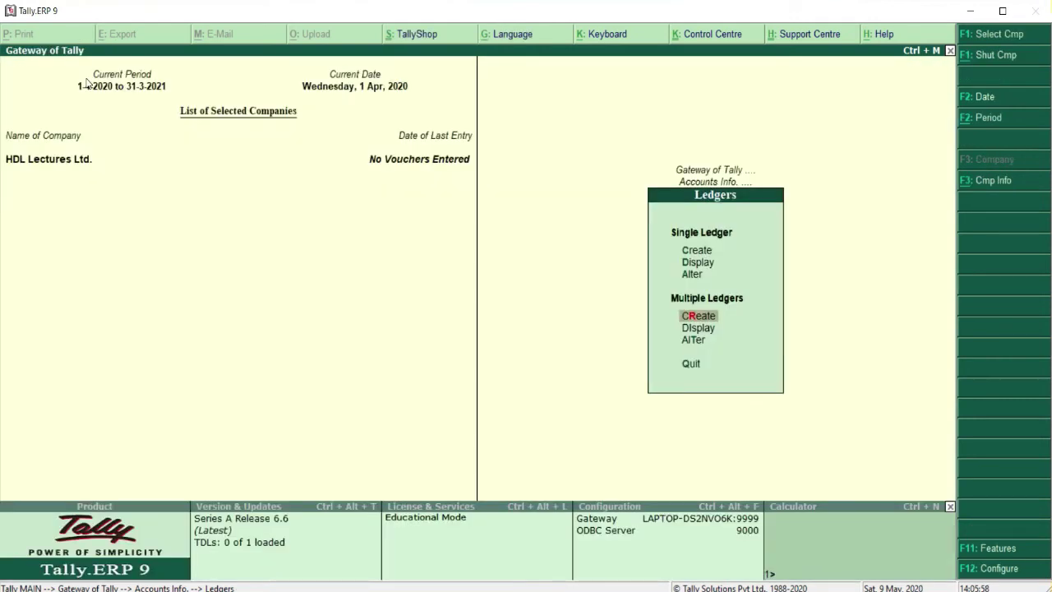
Review all six ledgers from all groups in Multi Ledger Display, then return to the Ledgers menu
{"action": "left_click", "coordinate": [698, 328]}
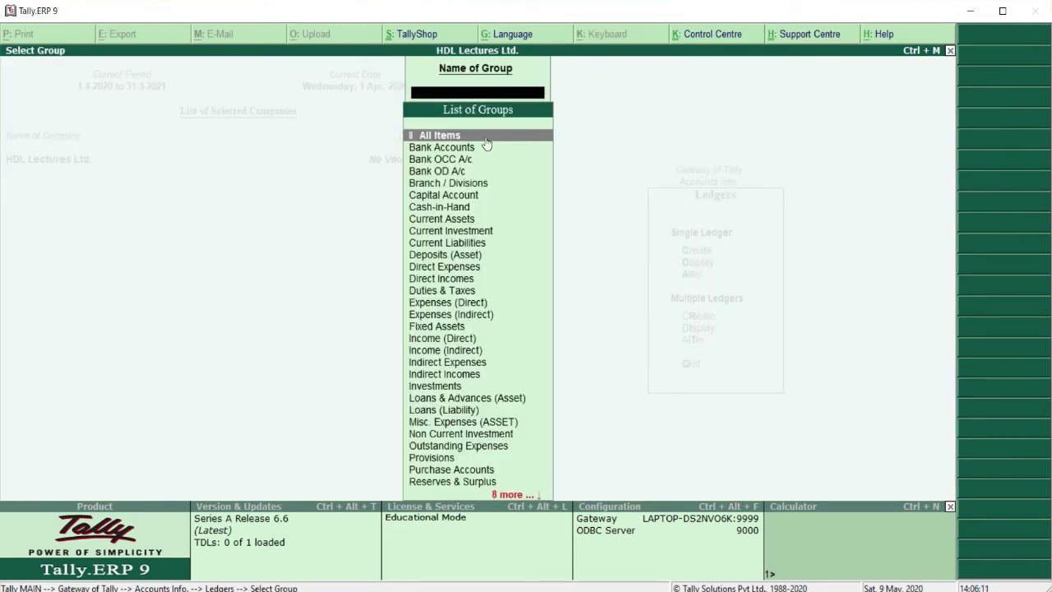
{"action": "left_click", "coordinate": [458, 139]}
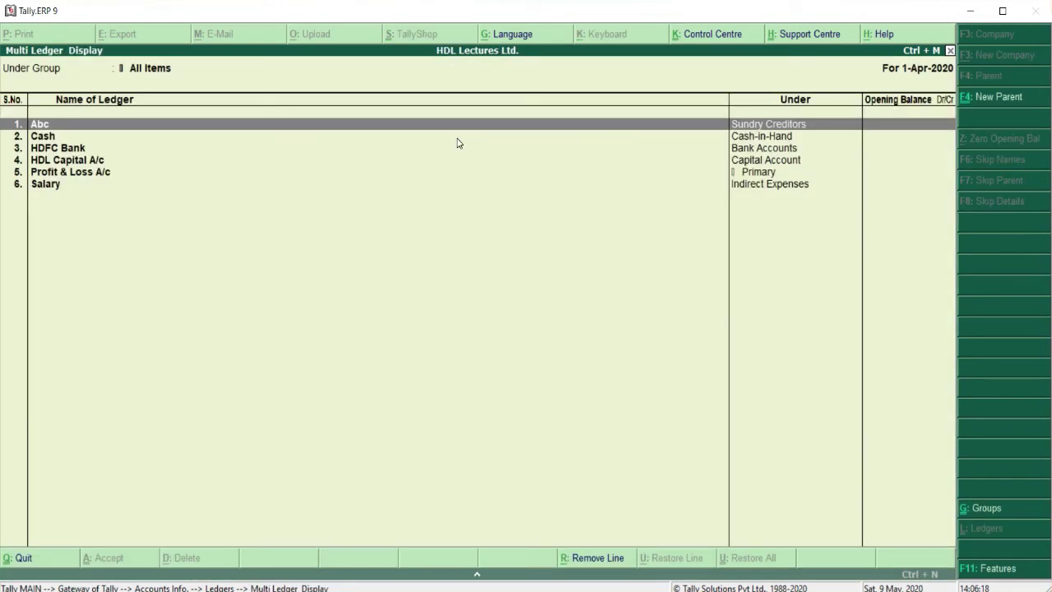
{"action": "left_click", "coordinate": [458, 139]}
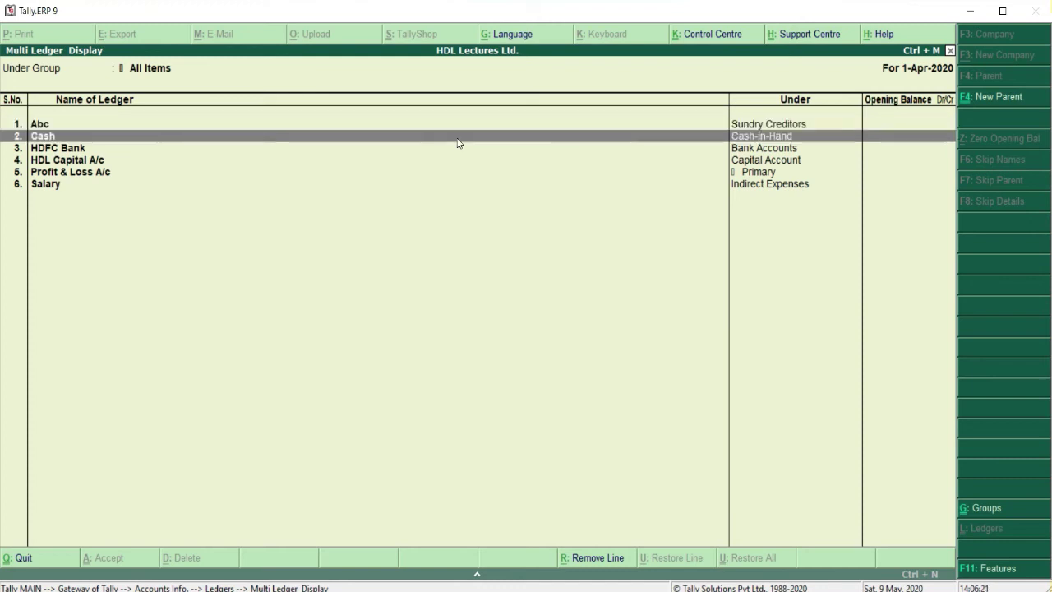
{"action": "key", "text": "Down"}
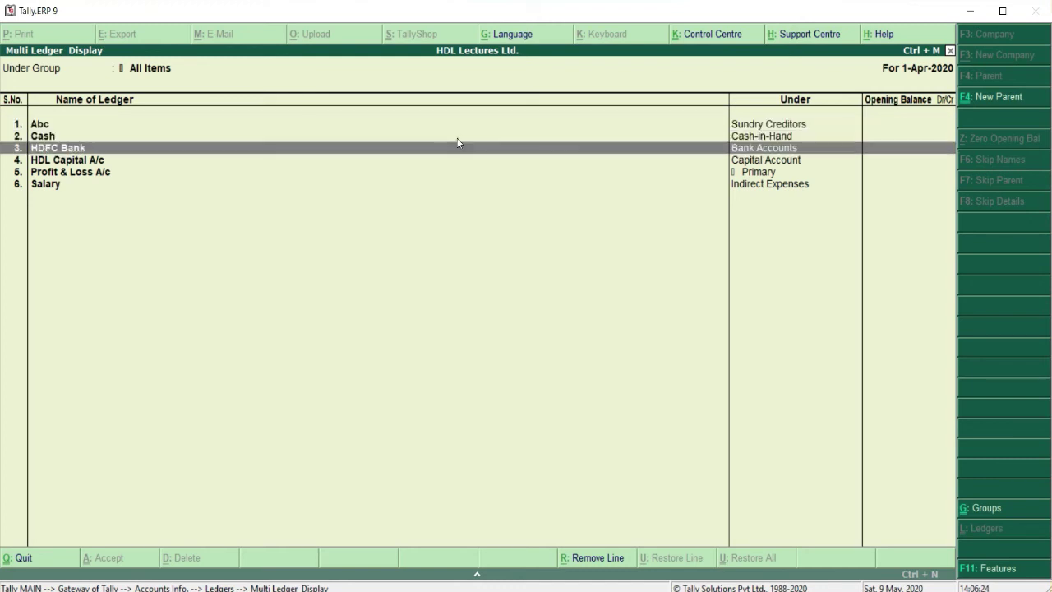
{"action": "key", "text": "Down"}
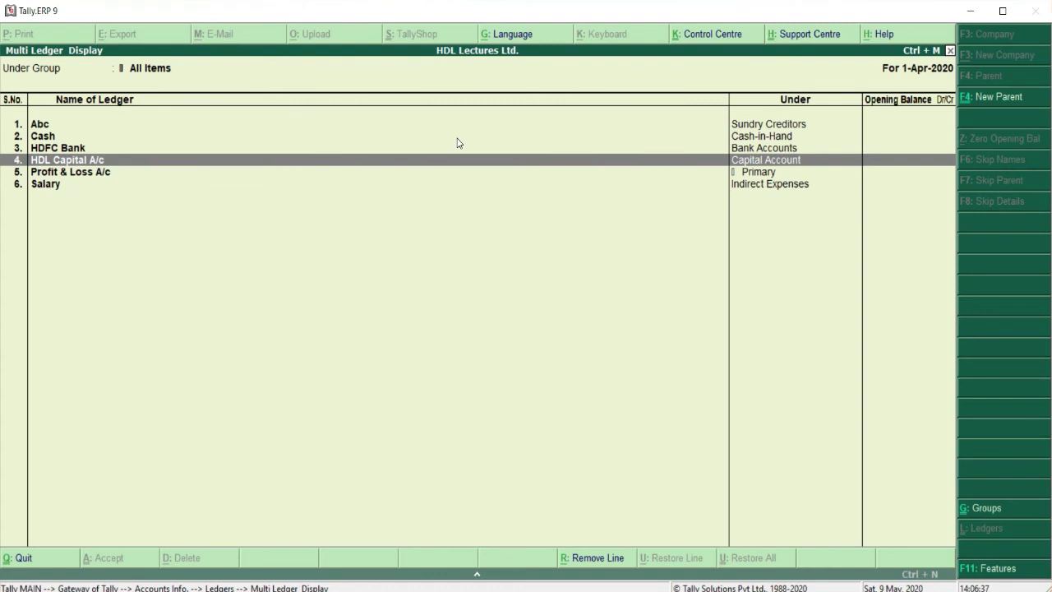
{"action": "key", "text": "Up"}
{"action": "key", "text": "Up"}
{"action": "key", "text": "Up"}
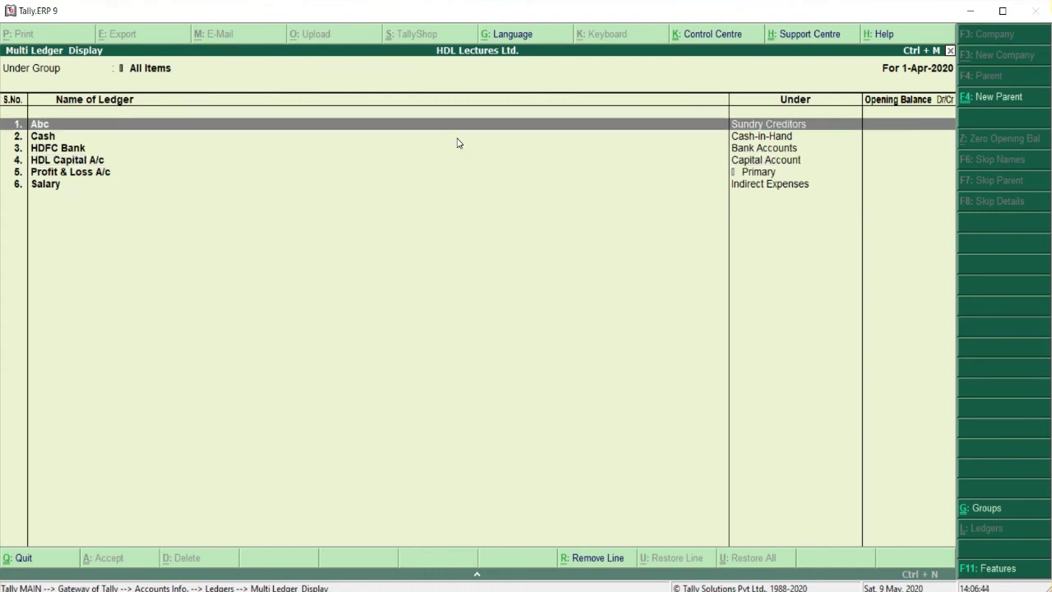
{"action": "key", "text": "Escape"}
{"action": "key", "text": "Escape"}
{"action": "key", "text": "Up"}
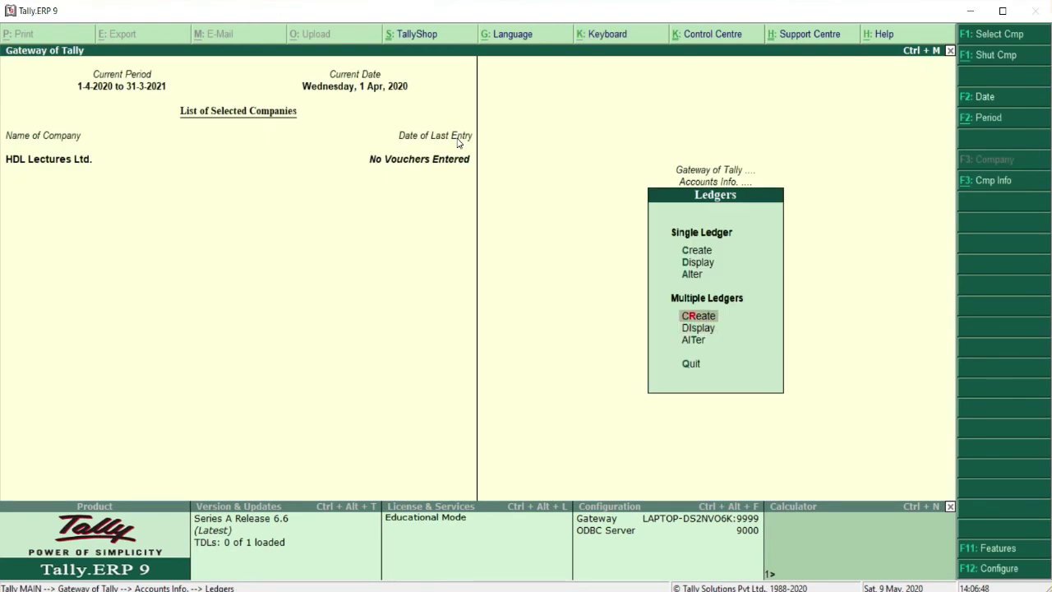
Browse the List of Ledgers under Single Ledger Display, then close it
{"action": "key", "text": "Up"}
{"action": "key", "text": "Up"}
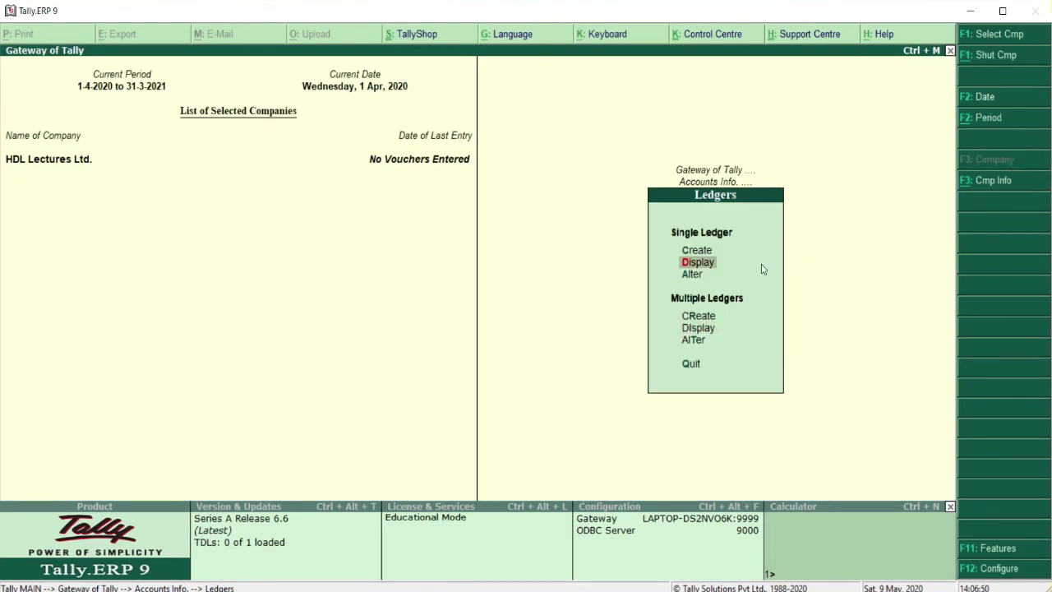
{"action": "left_click", "coordinate": [705, 263]}
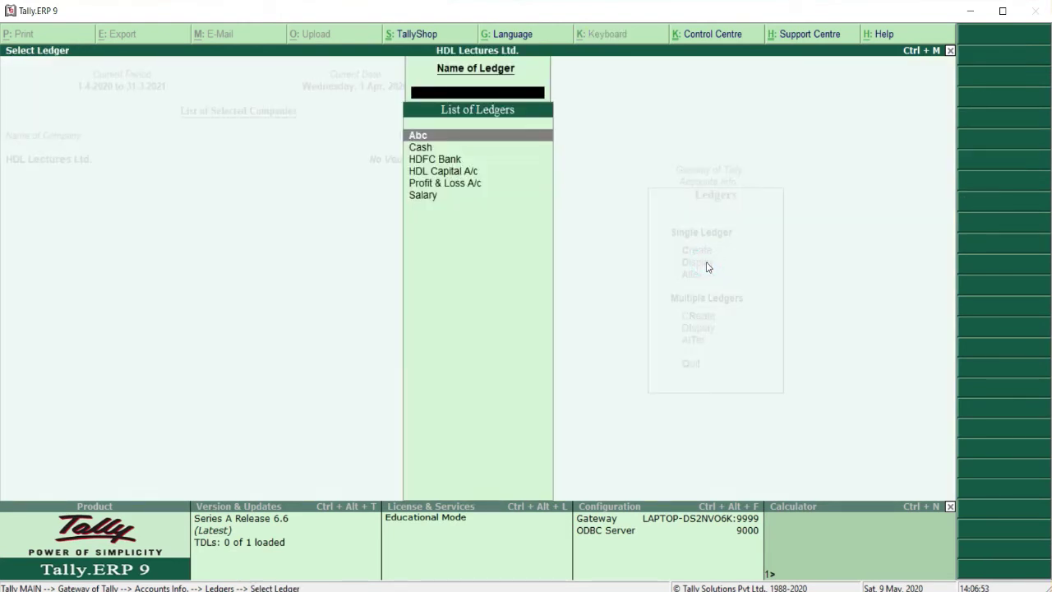
{"action": "key", "text": "Down"}
{"action": "key", "text": "Up"}
{"action": "key", "text": "Down"}
{"action": "key", "text": "Up"}
{"action": "key", "text": "Down"}
{"action": "key", "text": "Down"}
{"action": "key", "text": "Down"}
{"action": "key", "text": "Down"}
{"action": "key", "text": "Down"}
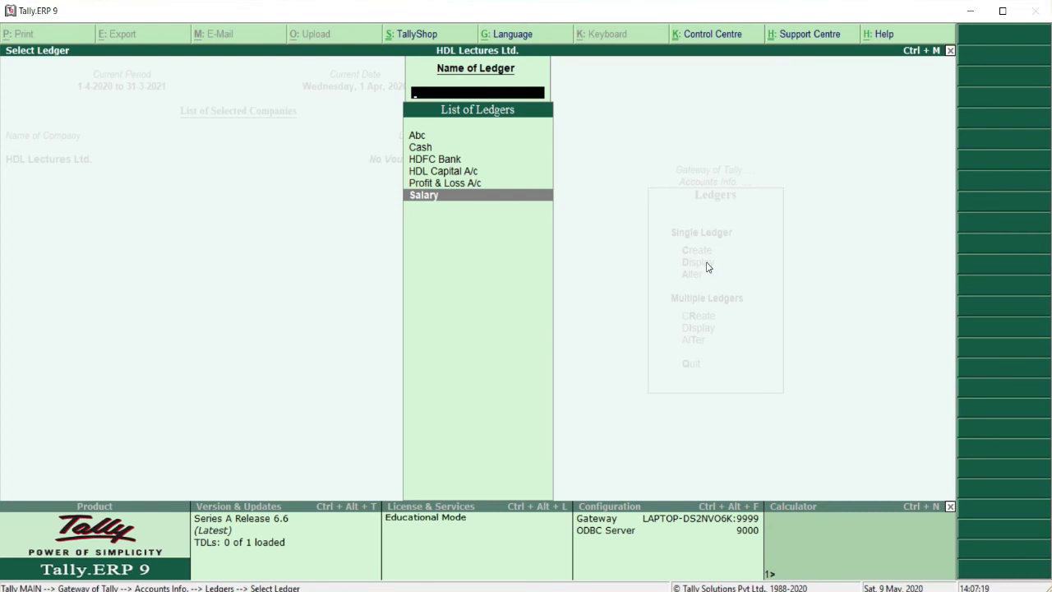
{"action": "key", "text": "Escape"}
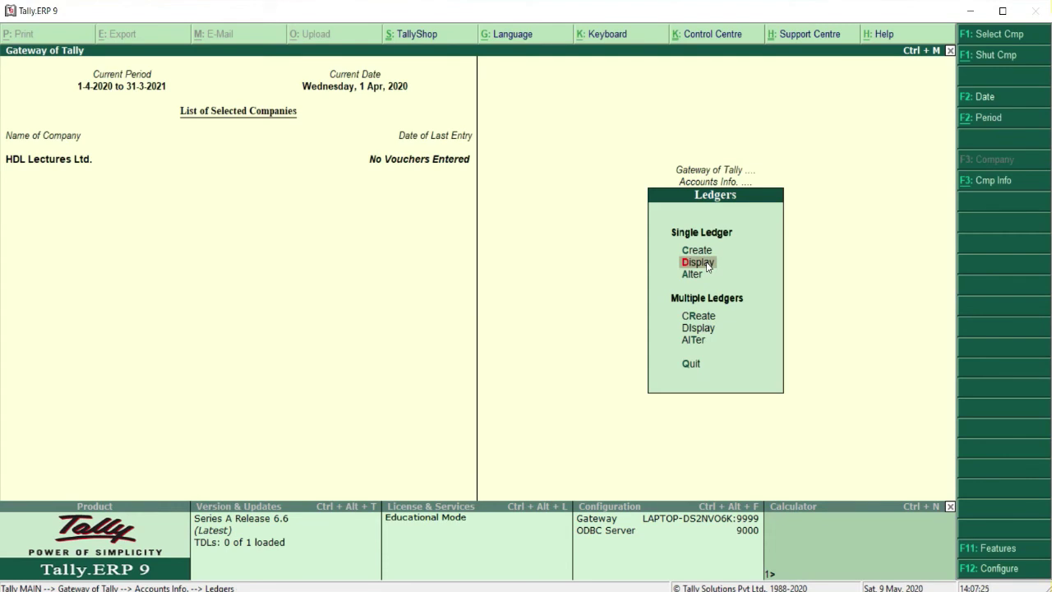
Open Single Ledger Alter and select Abc in the ledger list
{"action": "left_click", "coordinate": [694, 275]}
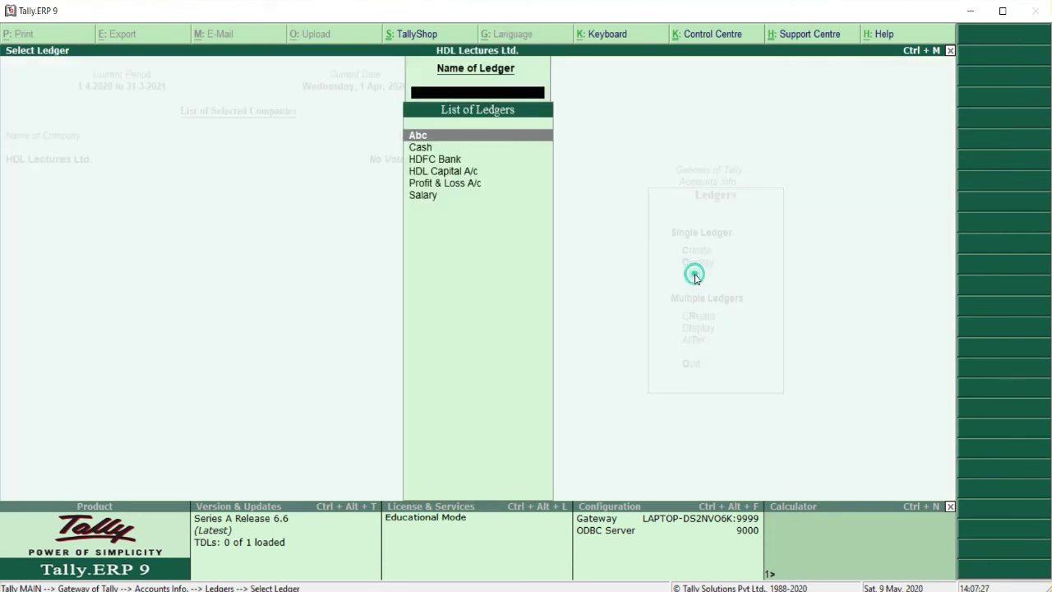
{"action": "key", "text": "Down"}
{"action": "key", "text": "Up"}
Change Abc's name to XYZ LTD and its group to Sundry Debtors, then save the alteration
{"action": "key", "text": "Return"}
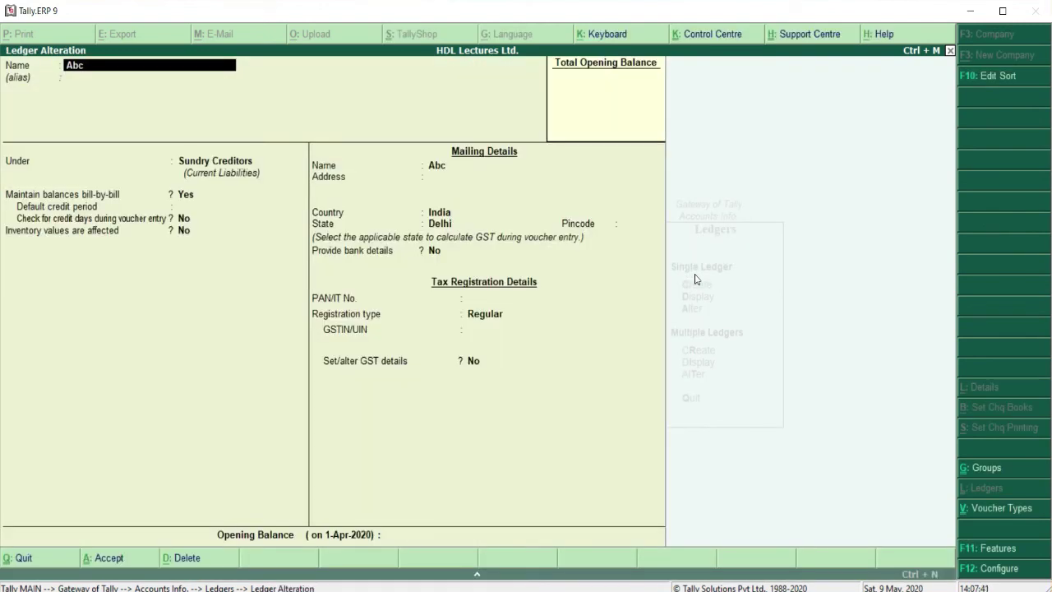
{"action": "type", "text": "XYZ LTD"}
{"action": "key", "text": "Return"}
{"action": "key", "text": "Return"}
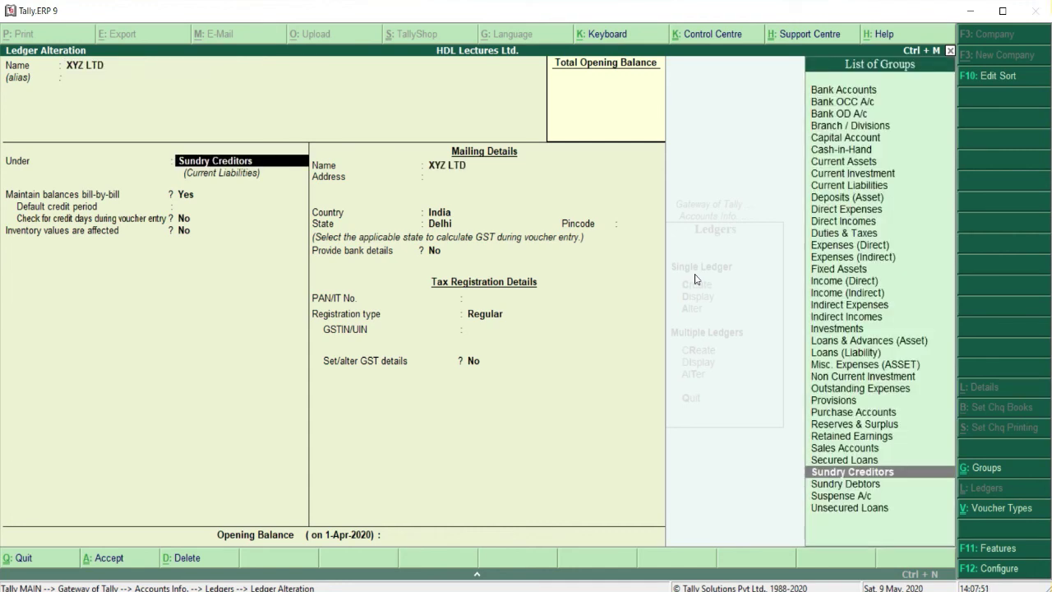
{"action": "type", "text": "SUNDR"}
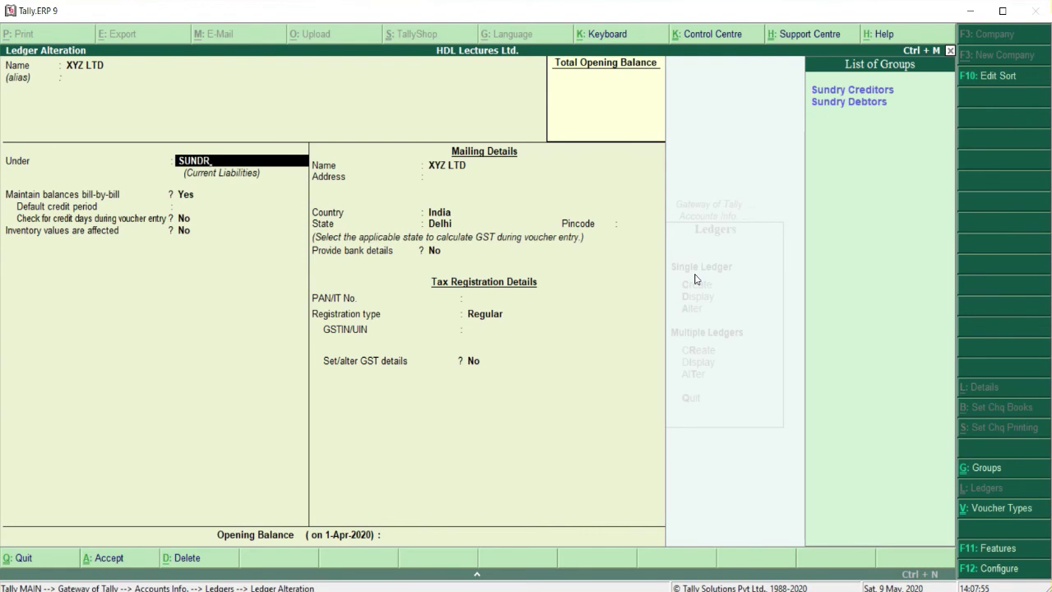
{"action": "key", "text": "Down"}
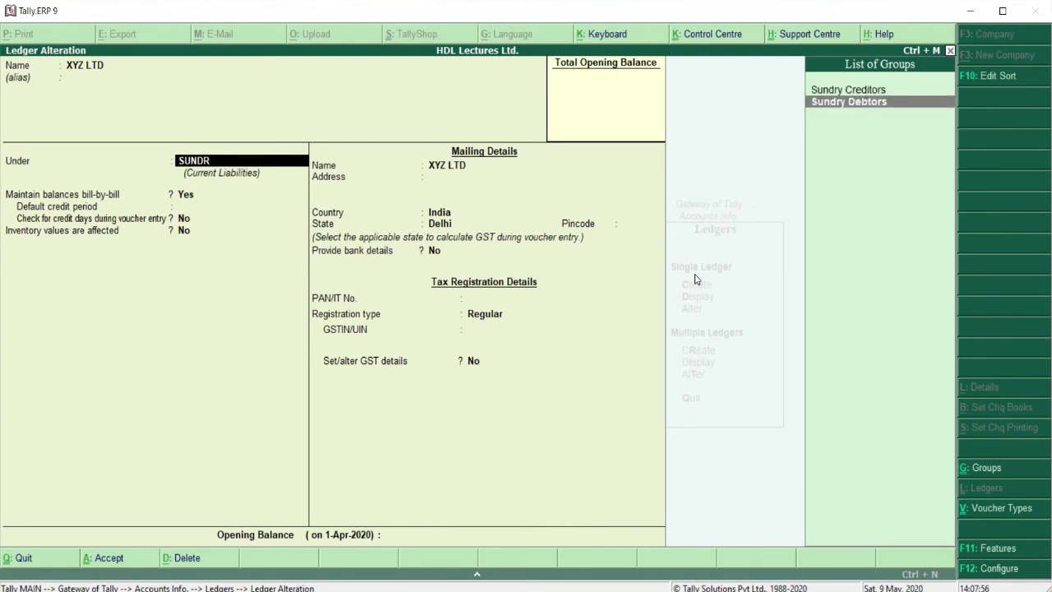
{"action": "key", "text": "Return"}
{"action": "key", "text": "Return"}
{"action": "key", "text": "Return"}
{"action": "key", "text": "Return"}
{"action": "key", "text": "Return"}
{"action": "key", "text": "Return"}
{"action": "key", "text": "Return"}
{"action": "key", "text": "Return"}
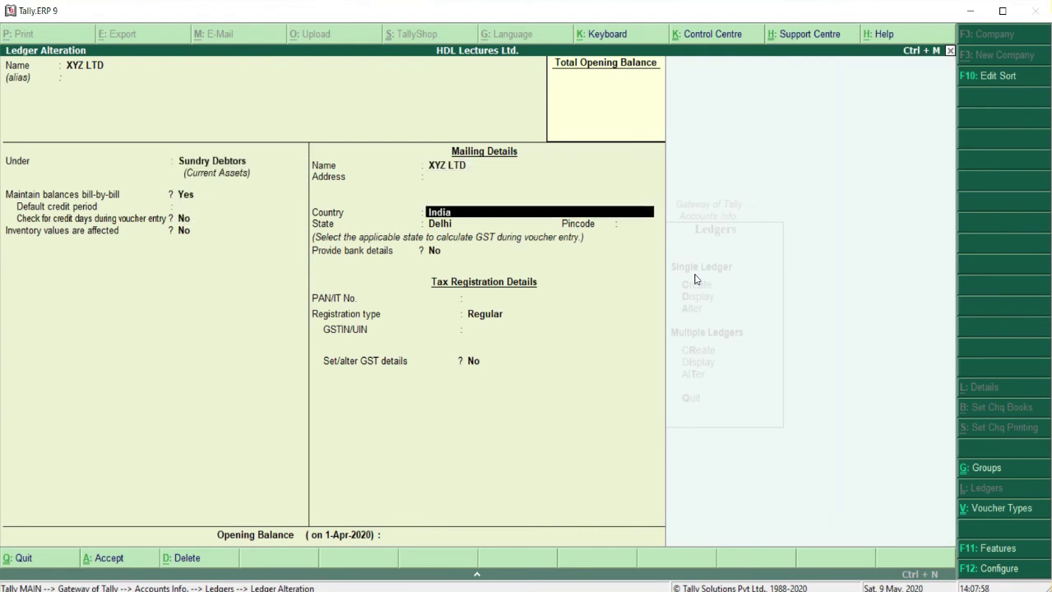
{"action": "key", "text": "Return"}
{"action": "key", "text": "Return"}
{"action": "key", "text": "Return"}
{"action": "key", "text": "Return"}
{"action": "key", "text": "Return"}
{"action": "key", "text": "Return"}
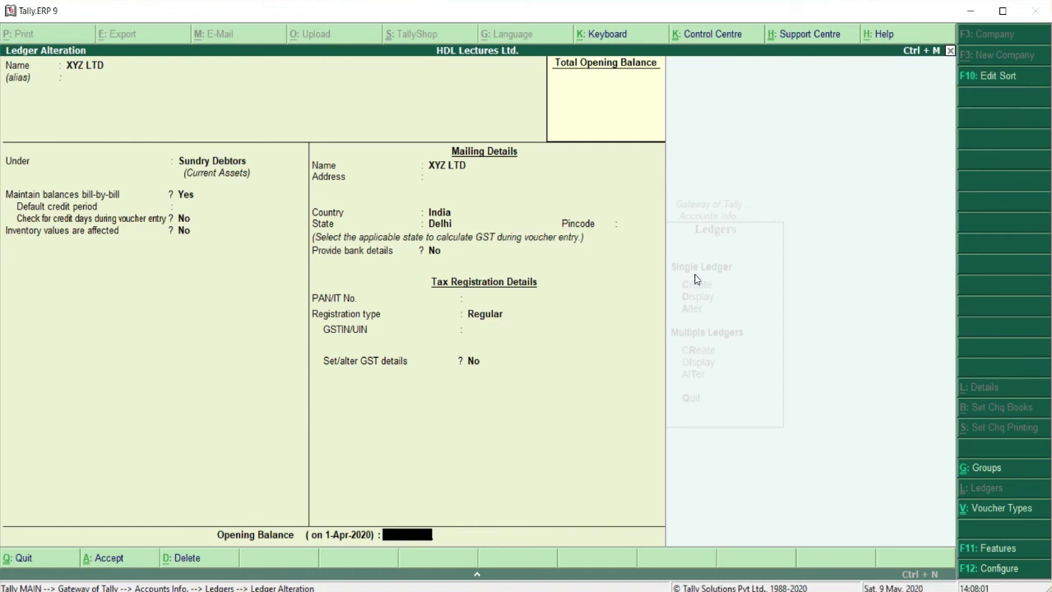
{"action": "key", "text": "Return"}
{"action": "key", "text": "Down"}
{"action": "key", "text": "Down"}
{"action": "key", "text": "Down"}
{"action": "key", "text": "Down"}
{"action": "key", "text": "Down"}
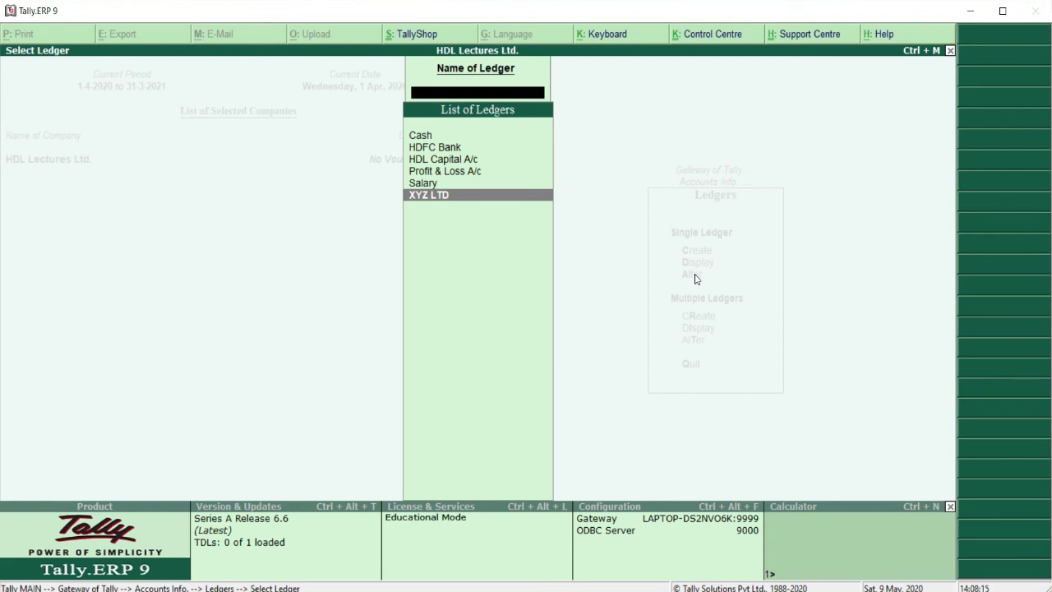
Check XYZ LTD under Sundry Debtors in Multiple Ledgers Alter for All Items, then exit unchanged
{"action": "key", "text": "Escape"}
{"action": "key", "text": "Down"}
{"action": "key", "text": "Down"}
{"action": "key", "text": "Down"}
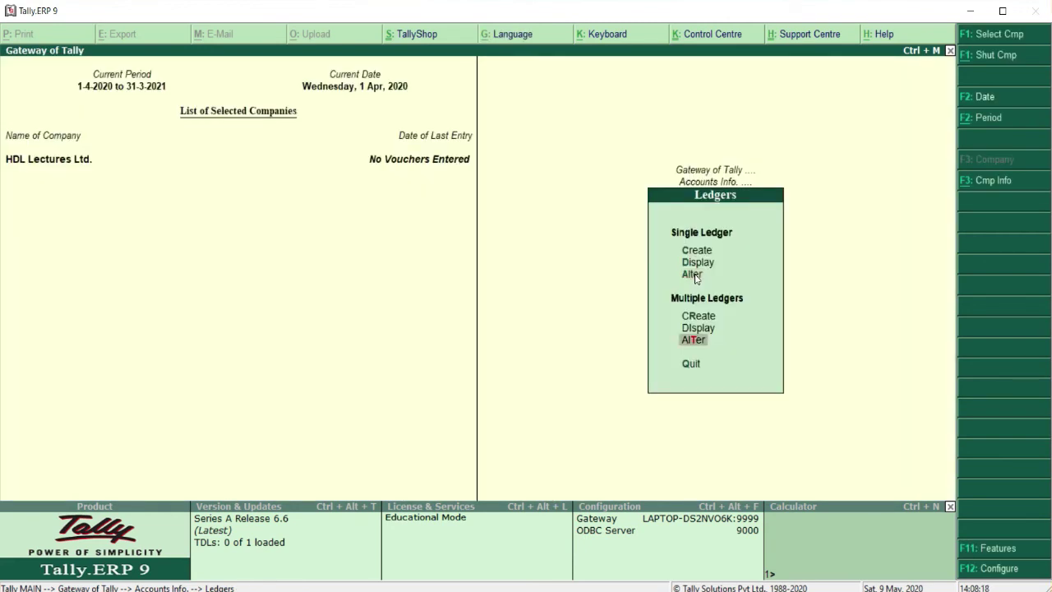
{"action": "key", "text": "Return"}
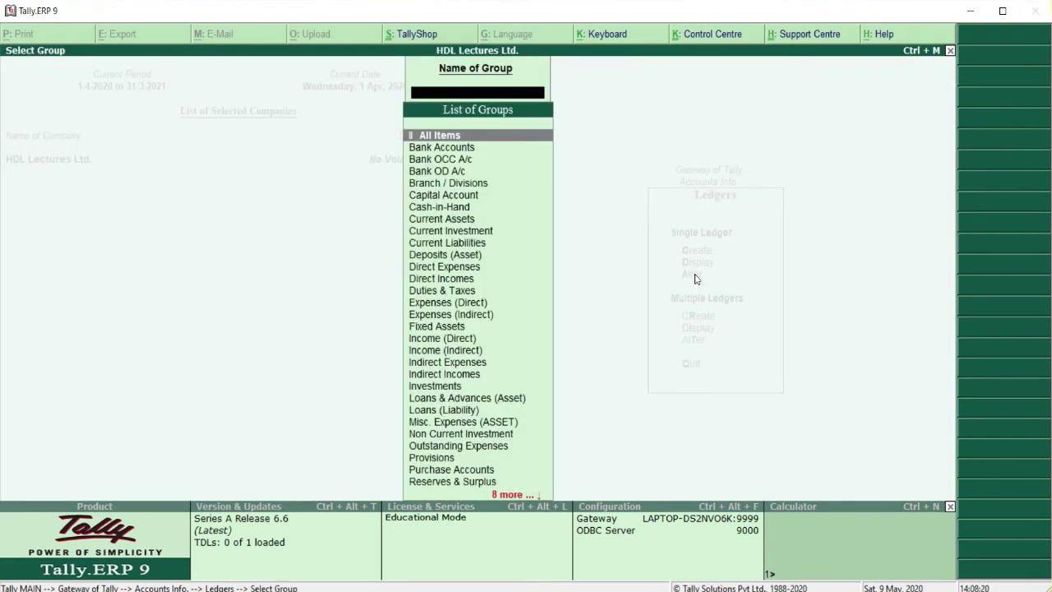
{"action": "key", "text": "Return"}
{"action": "key", "text": "Return"}
{"action": "key", "text": "Return"}
{"action": "key", "text": "Return"}
{"action": "key", "text": "Return"}
{"action": "key", "text": "Return"}
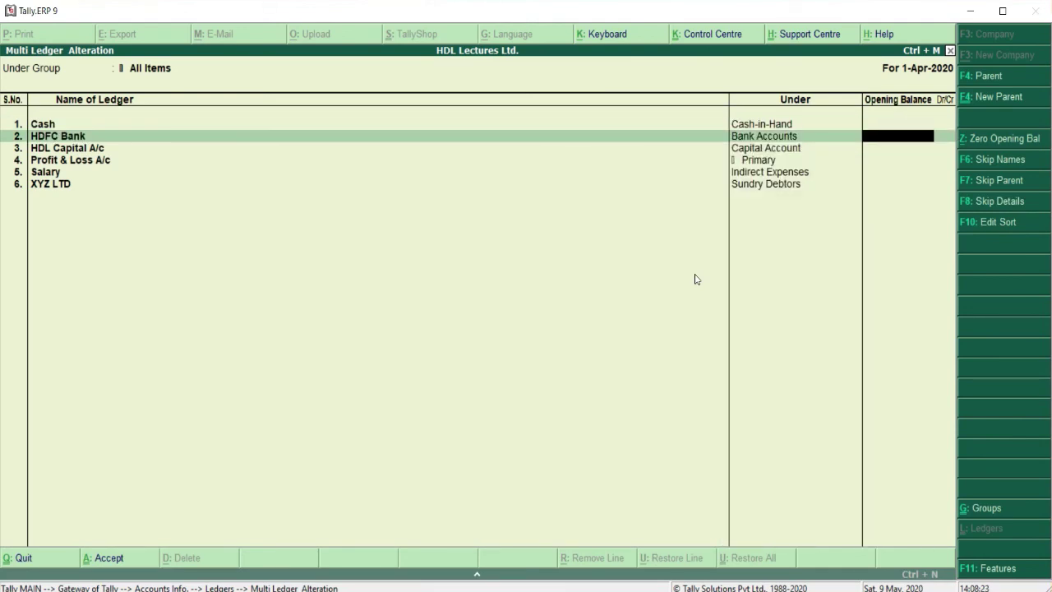
{"action": "key", "text": "Return"}
{"action": "key", "text": "Return"}
{"action": "key", "text": "Return"}
{"action": "key", "text": "Return"}
{"action": "key", "text": "Return"}
{"action": "key", "text": "Return"}
{"action": "key", "text": "Return"}
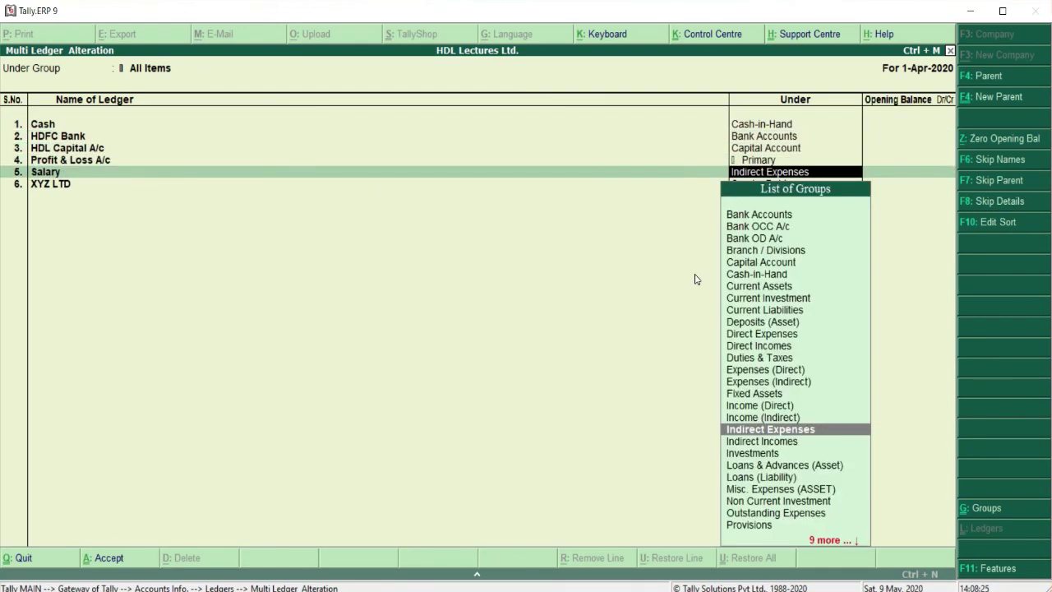
{"action": "key", "text": "Escape"}
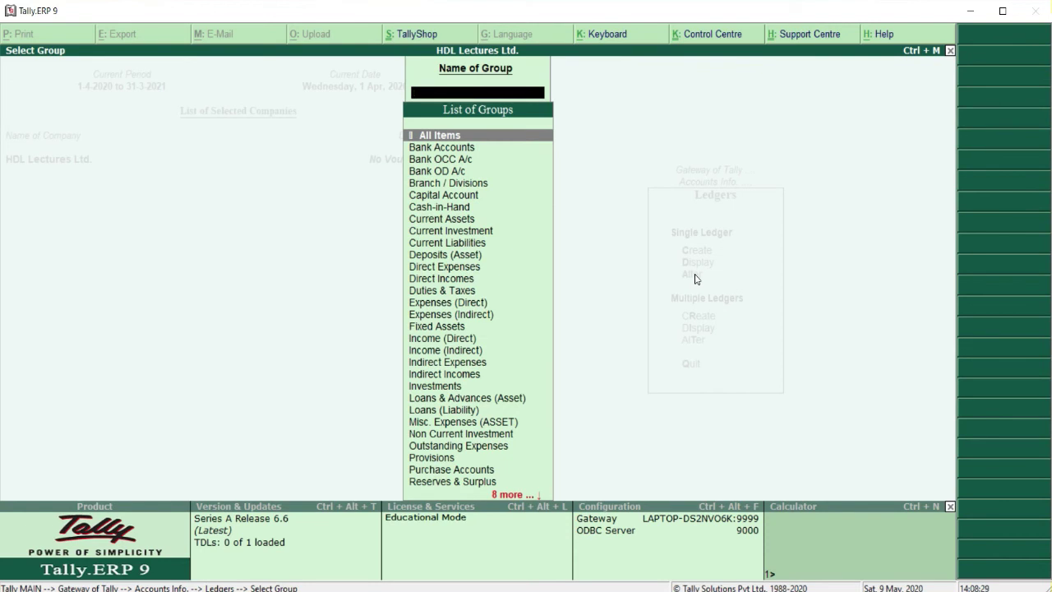
{"action": "key", "text": "Escape"}
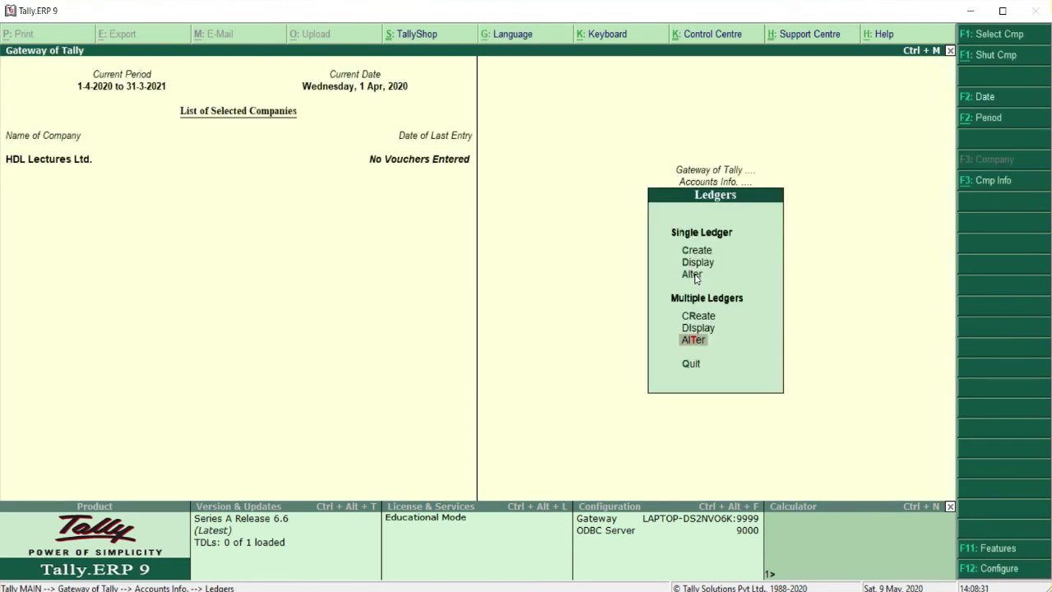